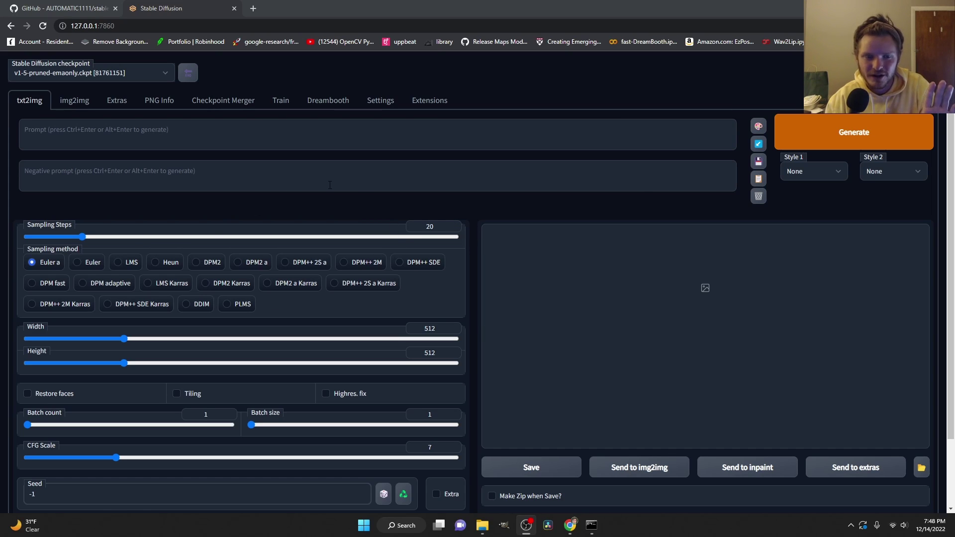
# Step: Generate an image in txt2img from the prompt "cat eating a watermelon"
pyautogui.click(146, 142)
pyautogui.write('ca')
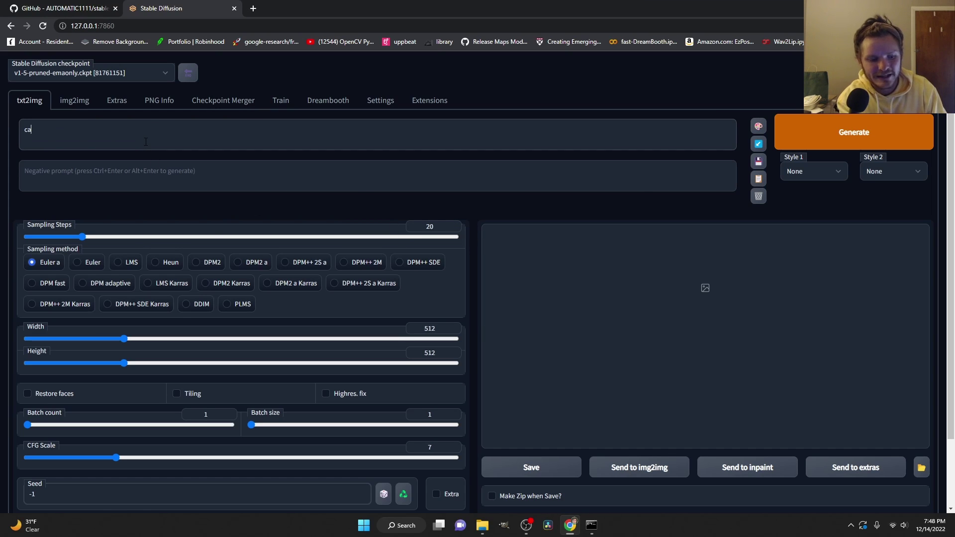
pyautogui.write('t eating a watermelon')
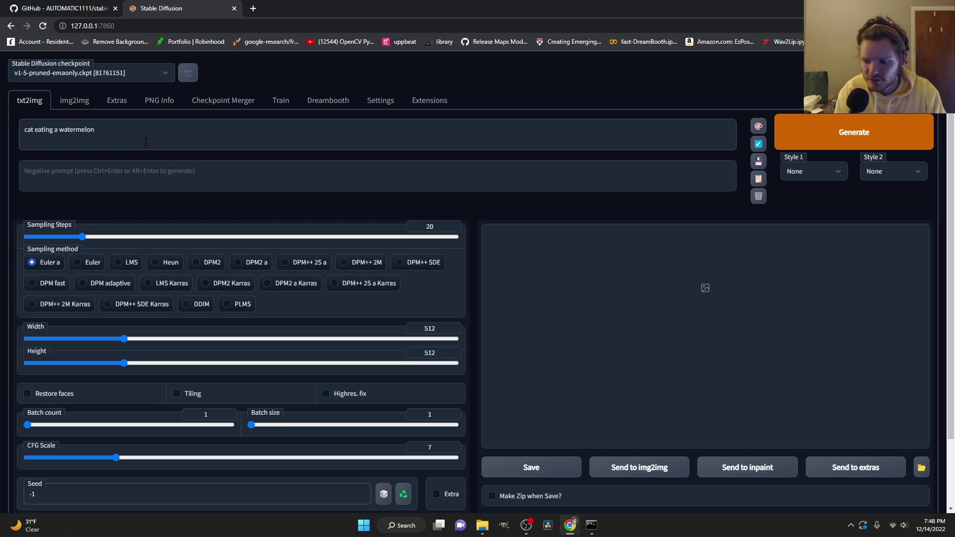
pyautogui.click(873, 130)
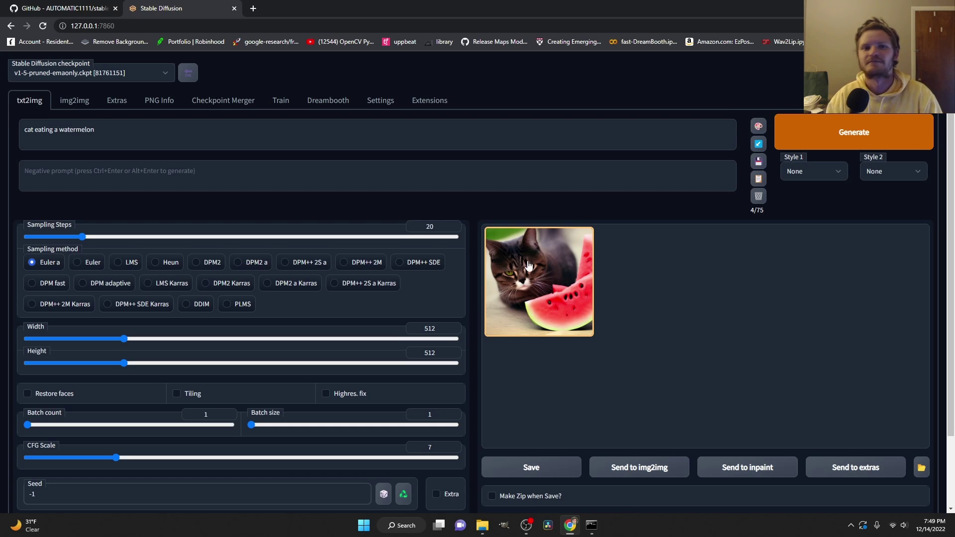
# Step: Close the Stable Diffusion page and maximize the browser window showing the GitHub repository
pyautogui.click(234, 8)
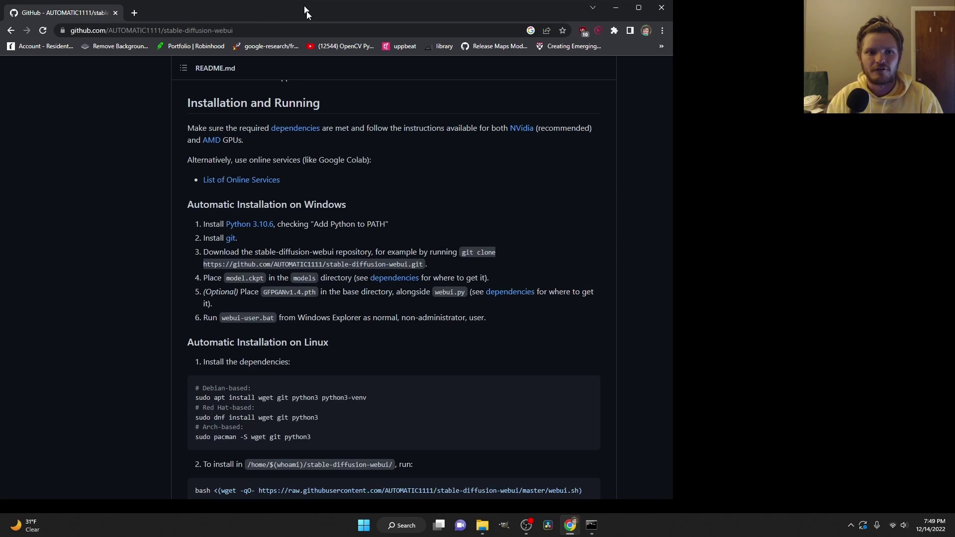
pyautogui.doubleClick(298, 9)
pyautogui.click(488, 193)
pyautogui.moveTo(597, 195); pyautogui.dragTo(303, 4)
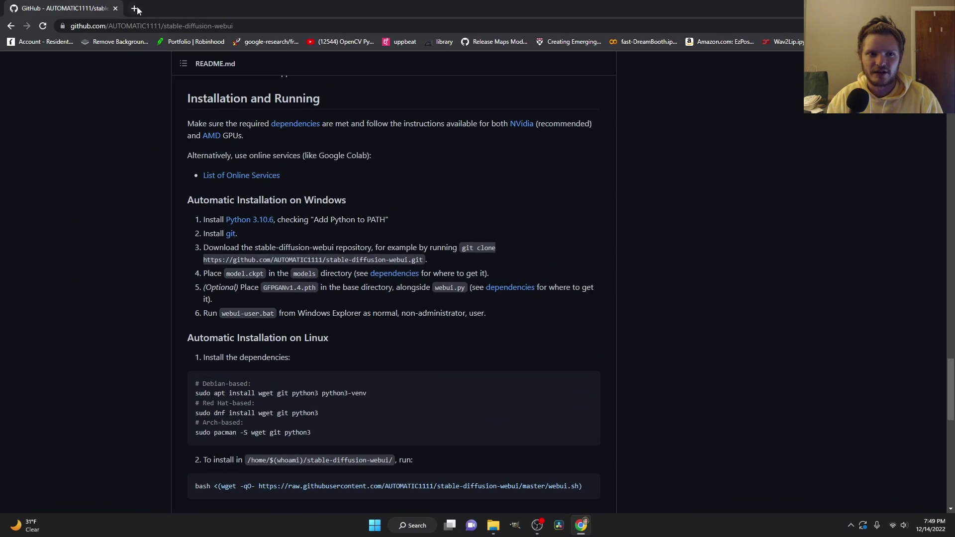
# Step: Search the web for "automatic1111 webui" in a fresh tab and open the Stable Diffusion web UI GitHub repository
pyautogui.click(131, 9)
pyautogui.click(115, 8)
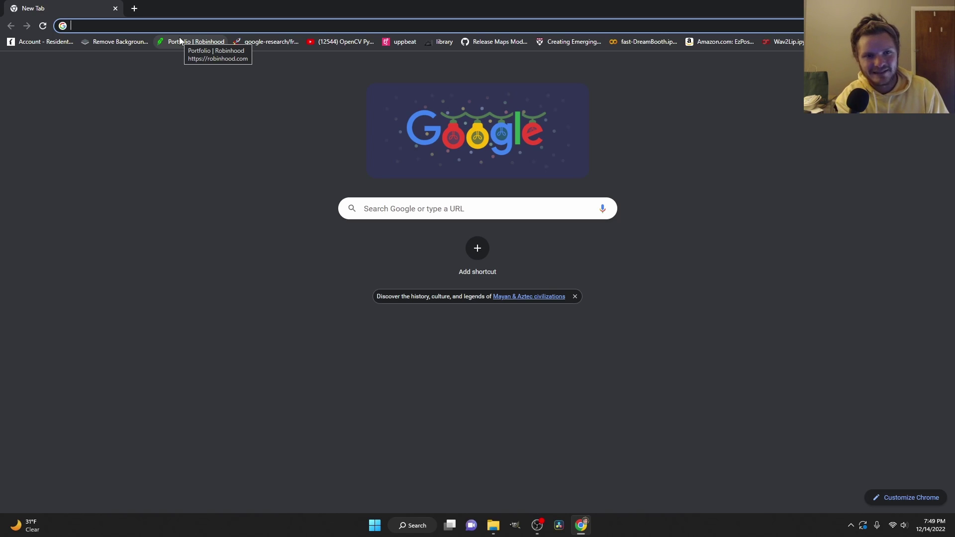
pyautogui.write('automatic')
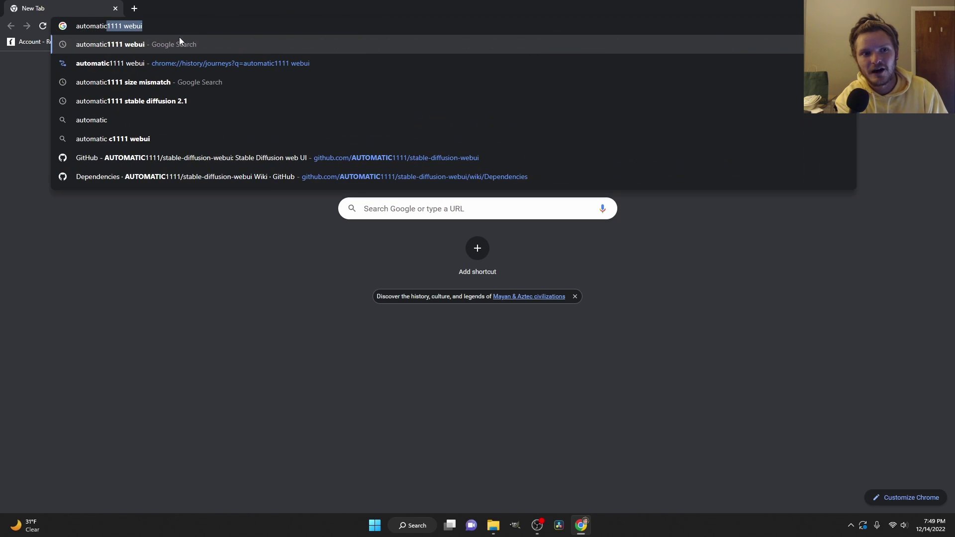
pyautogui.write('1111 web')
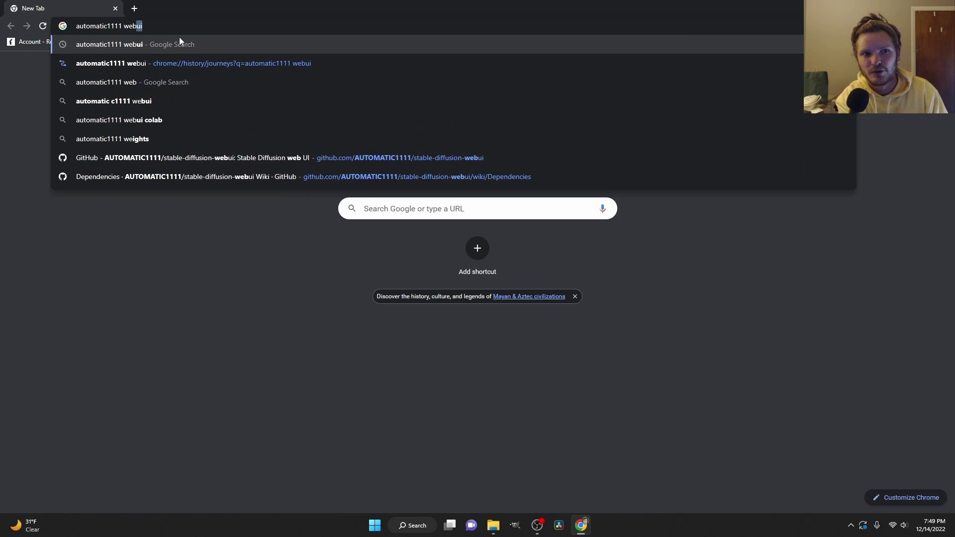
pyautogui.write('ui')
pyautogui.press('Return')
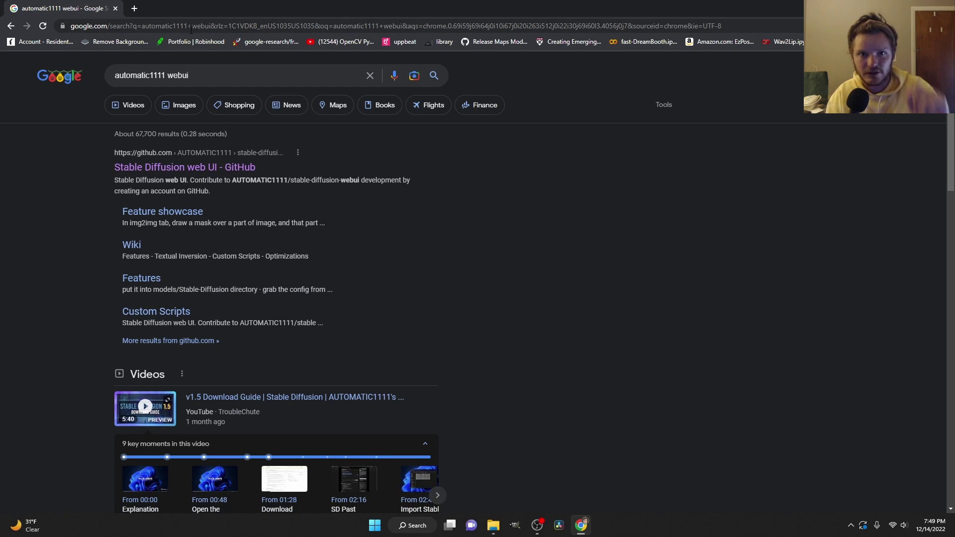
pyautogui.click(188, 167)
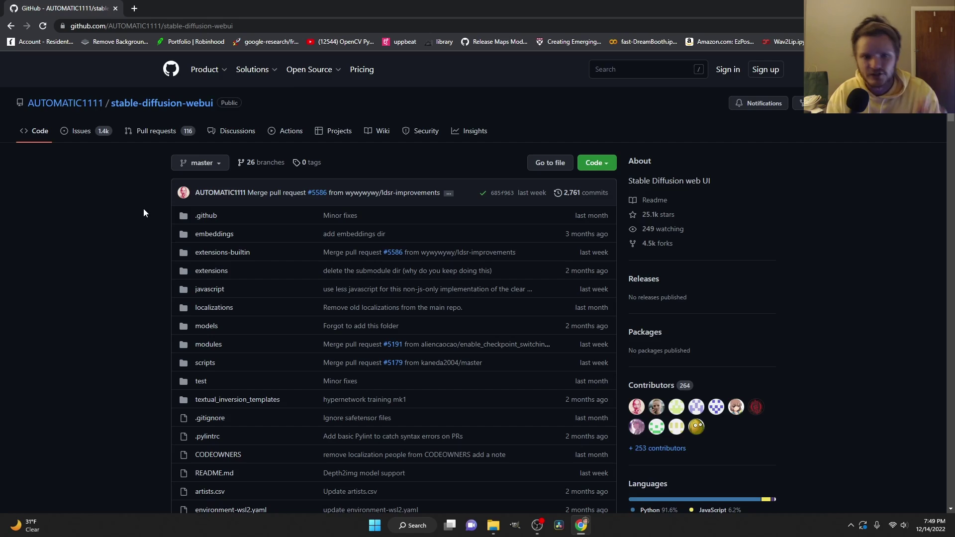
# Step: Examine the README's Automatic Installation on Windows instructions, including the Python 3.10.6 requirement and its "Add Python to PATH" option
pyautogui.scroll(-5, 142, 206)
pyautogui.scroll(-9, 137, 228)
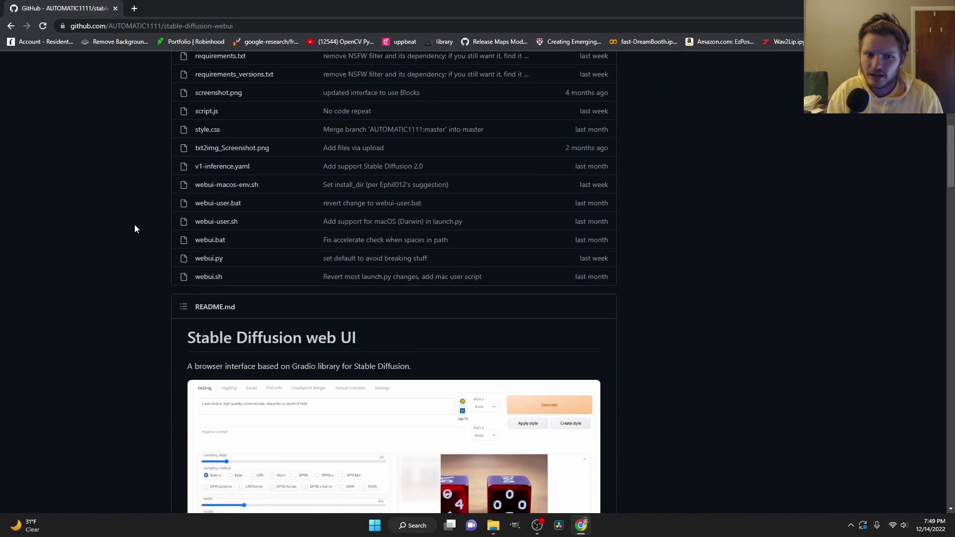
pyautogui.scroll(-8, 133, 225)
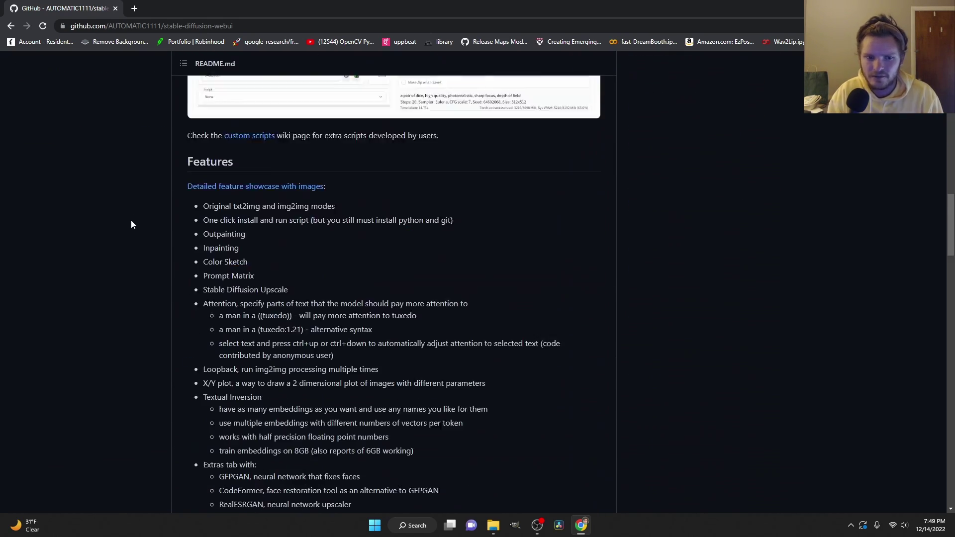
pyautogui.scroll(-1, 130, 223)
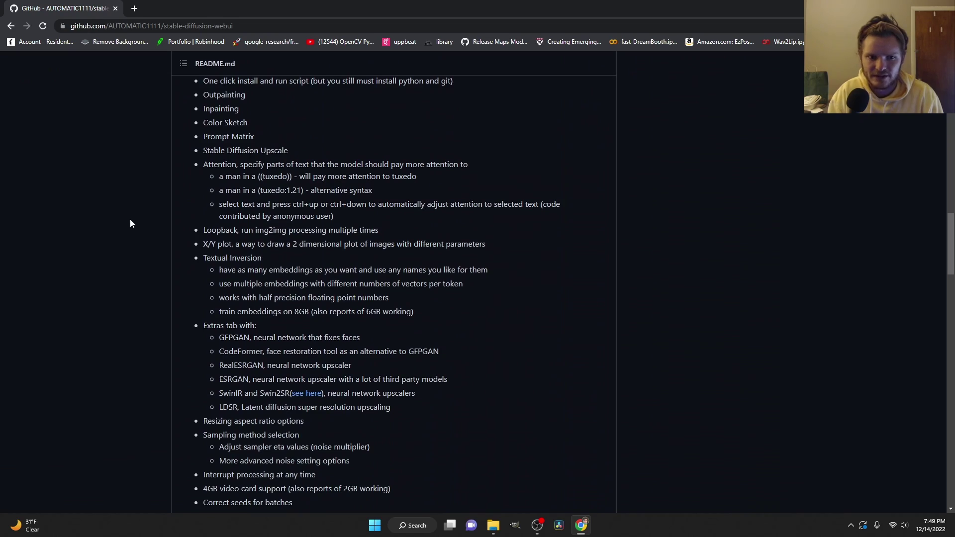
pyautogui.scroll(1, 145, 218)
pyautogui.scroll(-20, 143, 218)
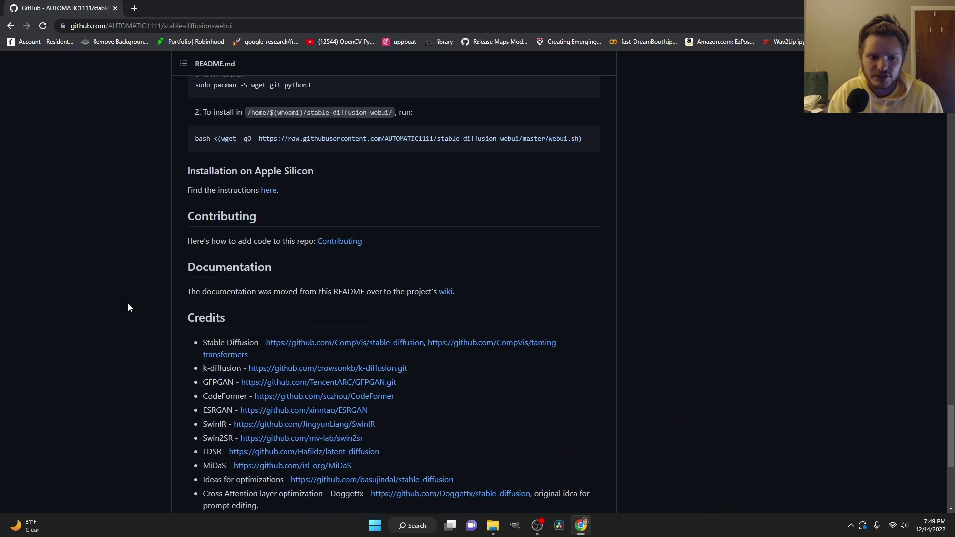
pyautogui.scroll(8, 155, 276)
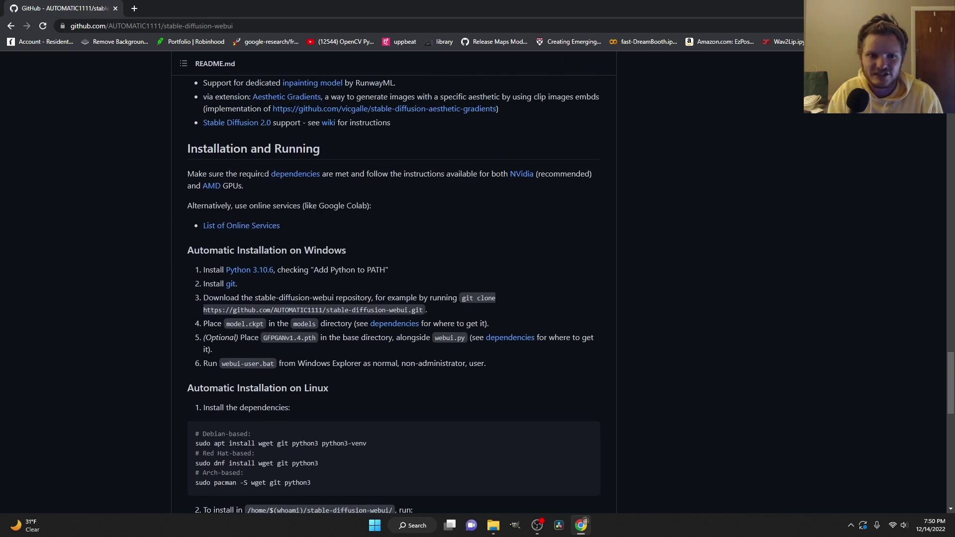
pyautogui.scroll(1, 259, 169)
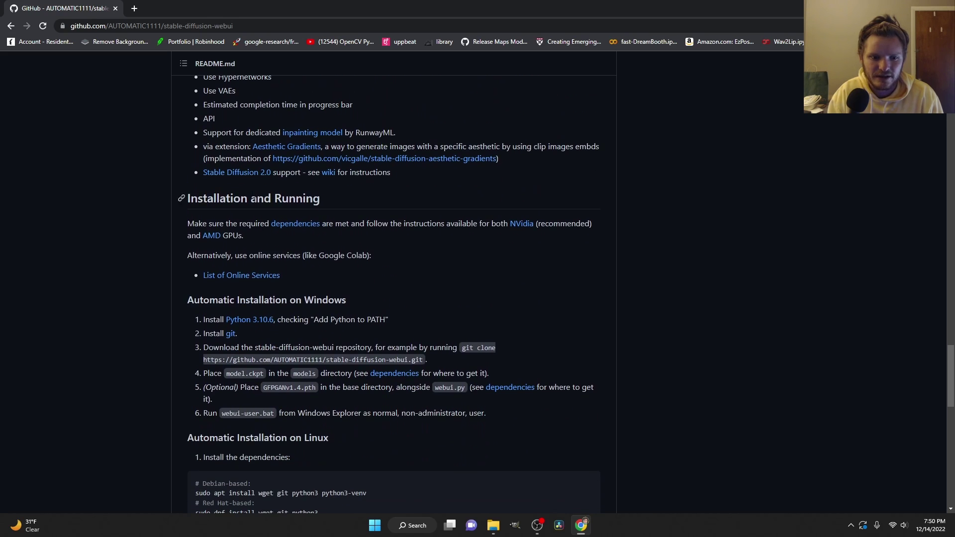
pyautogui.moveTo(203, 300); pyautogui.dragTo(335, 300)
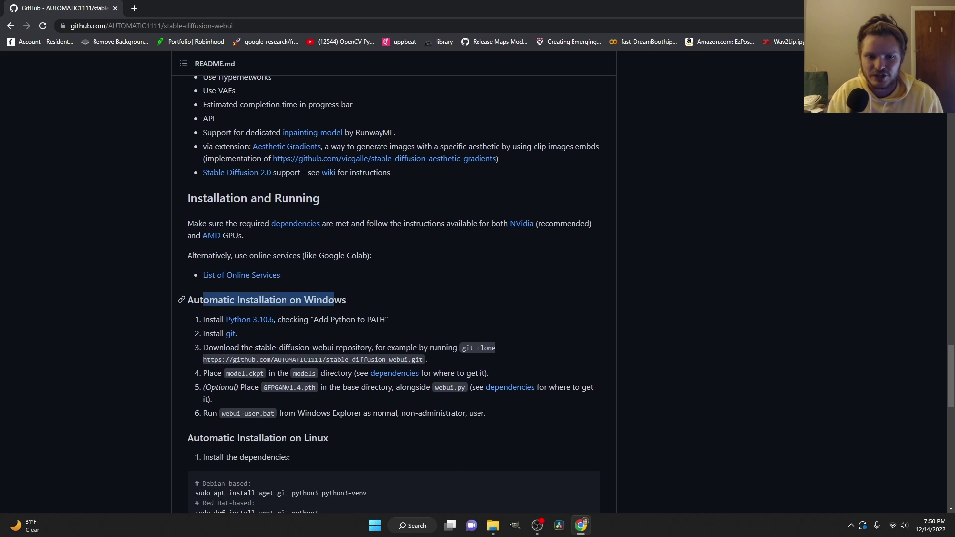
pyautogui.click(370, 297)
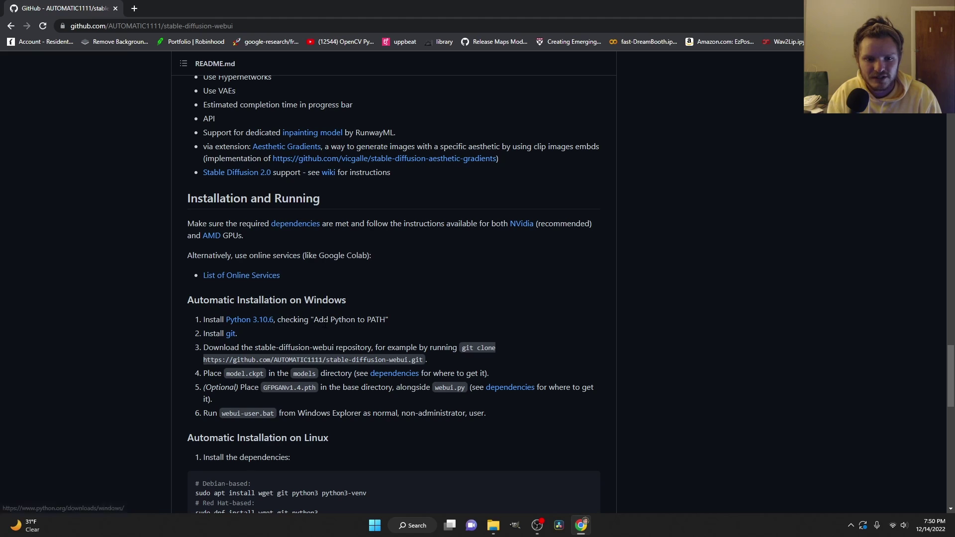
pyautogui.moveTo(310, 319); pyautogui.dragTo(396, 317)
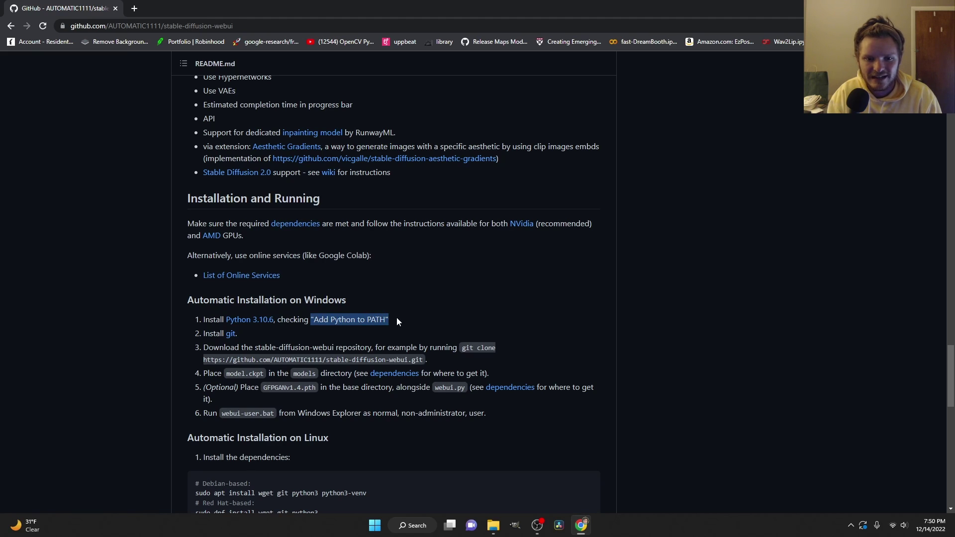
pyautogui.click(393, 318)
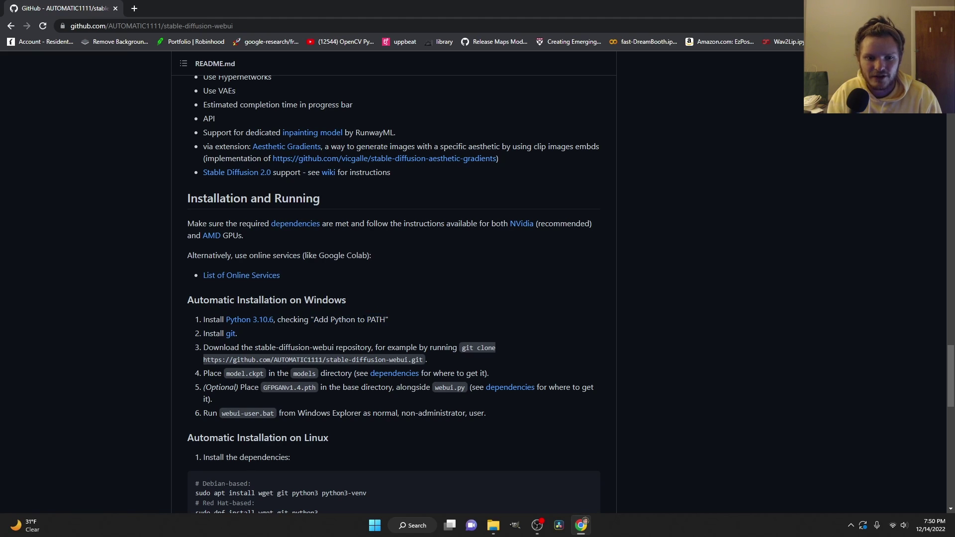
# Step: Look through the Windows releases page linked from Python 3.10.6 in the README, and close that page
pyautogui.keyDown('ctrl'); pyautogui.click(237, 325); pyautogui.keyUp('ctrl')
pyautogui.click(206, 8)
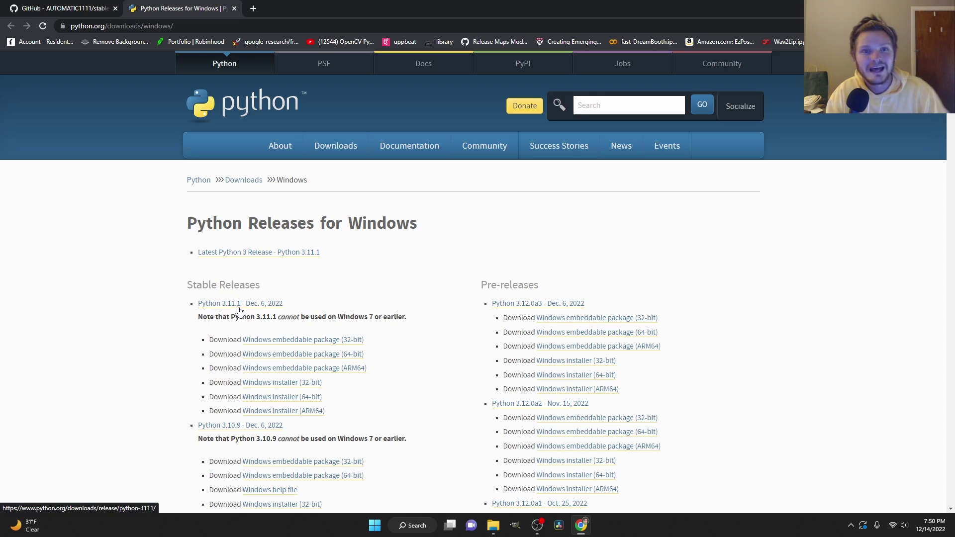
pyautogui.click(64, 8)
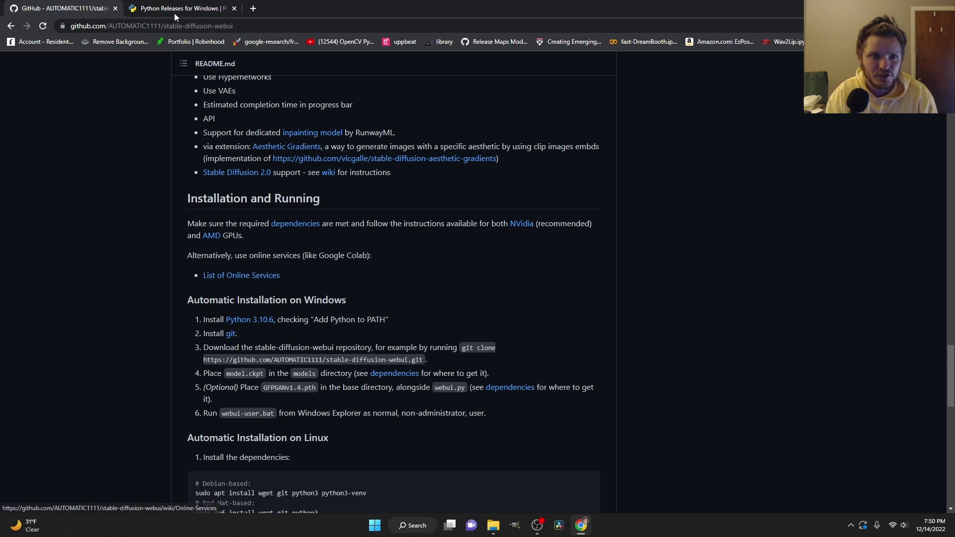
pyautogui.click(204, 11)
pyautogui.scroll(-5, 233, 260)
pyautogui.scroll(-5, 233, 260)
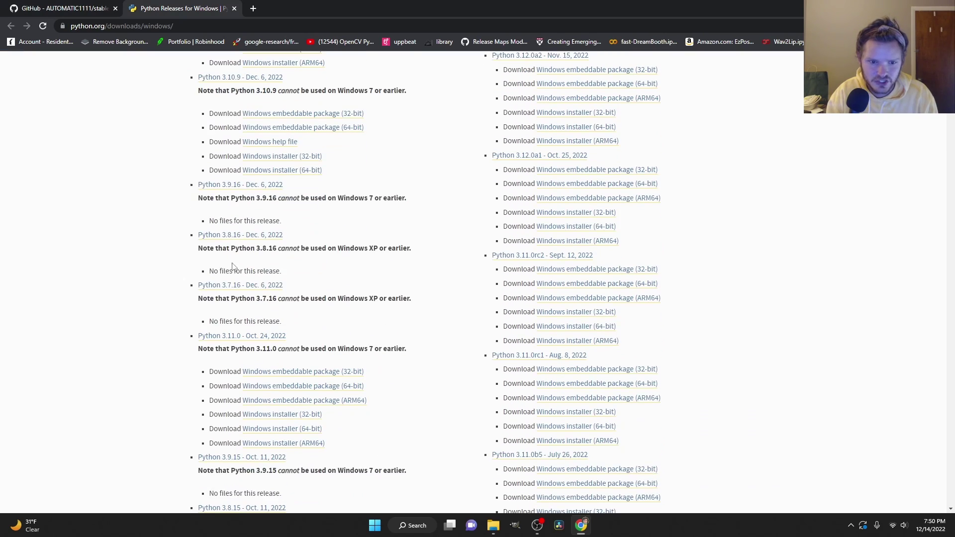
pyautogui.scroll(-3, 246, 283)
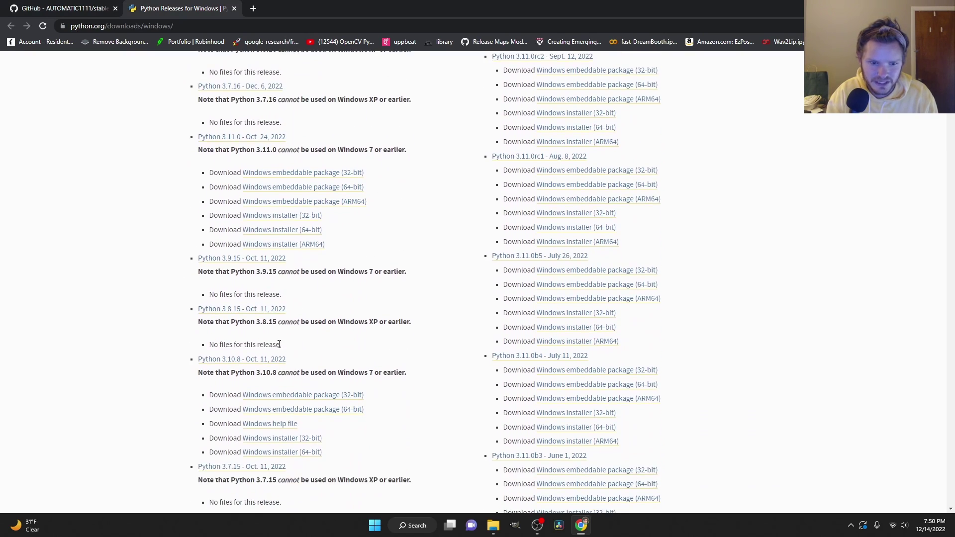
pyautogui.click(234, 8)
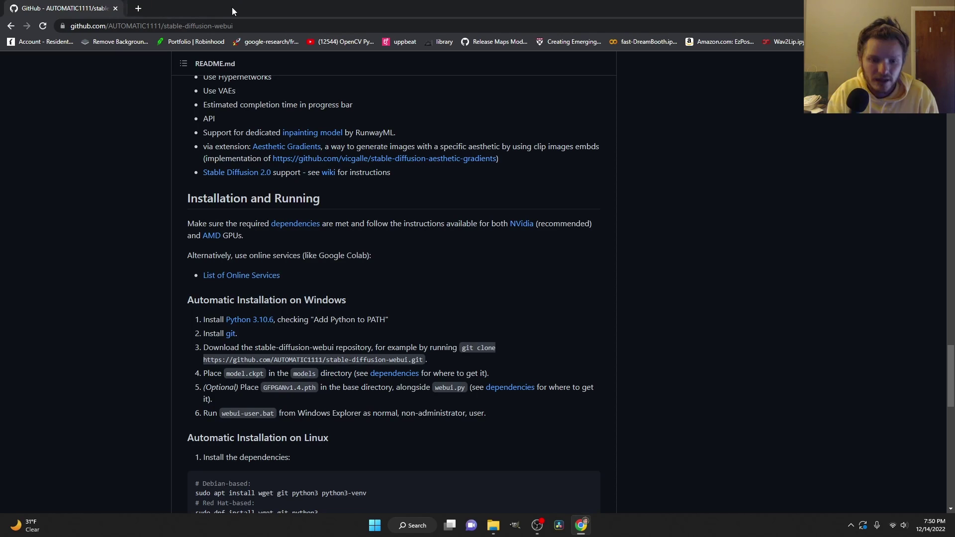
# Step: Open the dependencies wiki page from the model.ckpt instruction and request the Python 3.10.6 exe installer, cancelling the save
pyautogui.middleClick(398, 379)
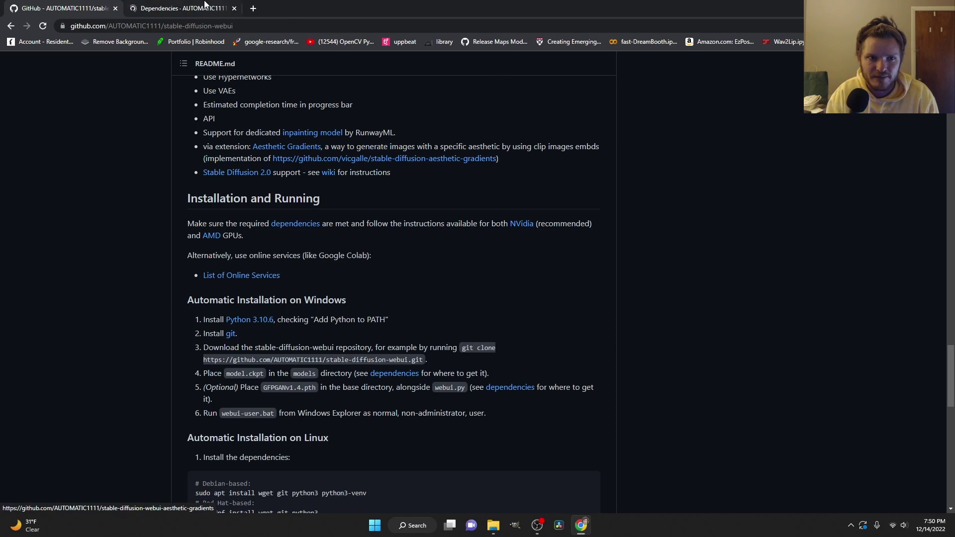
pyautogui.click(179, 9)
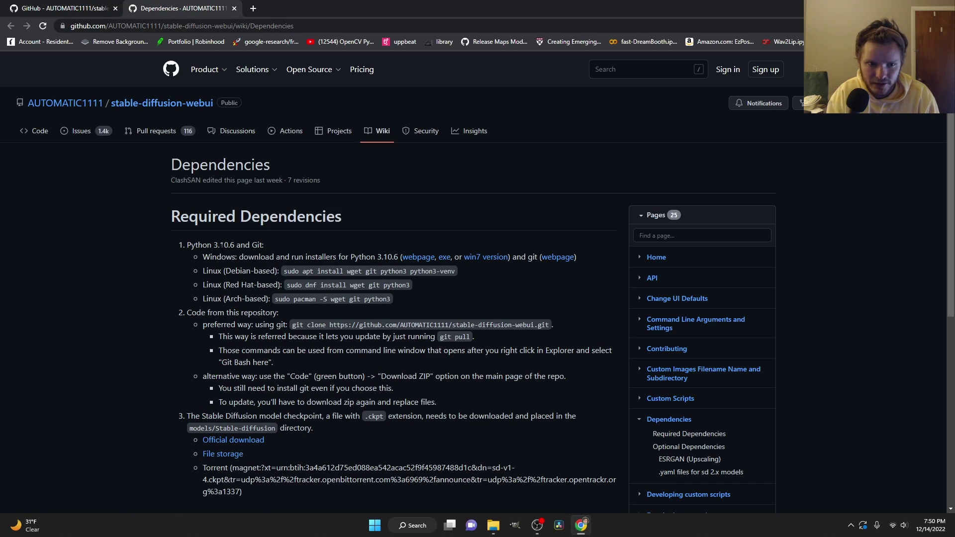
pyautogui.click(438, 259)
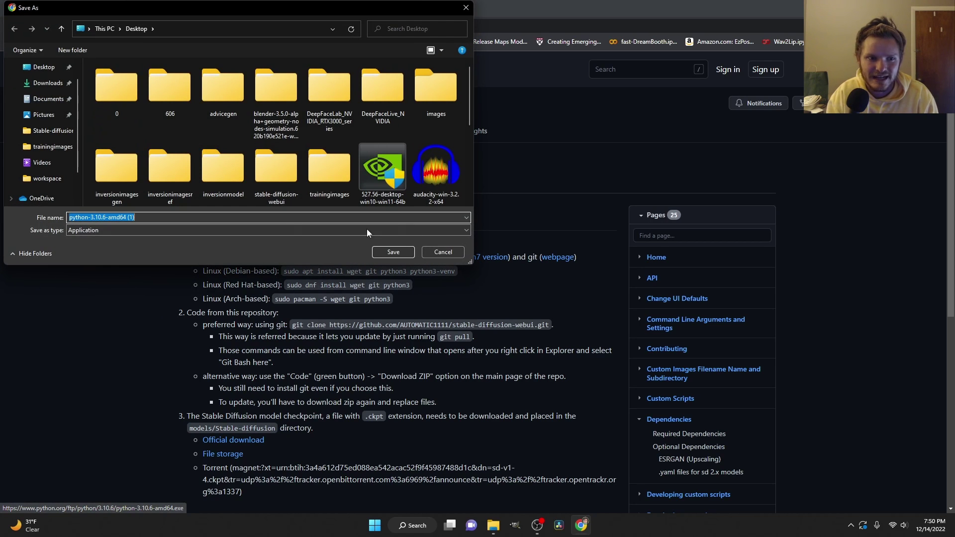
pyautogui.click(441, 253)
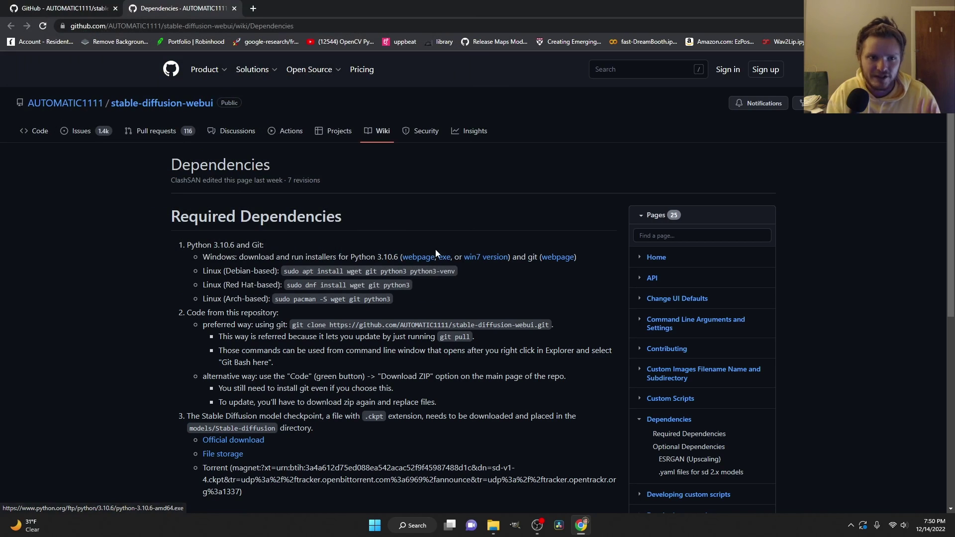
# Step: Move the browser window aside to uncover the desktop and launch the python-3.10.6-amd64 installer, placing its setup window clear of the installation instructions
pyautogui.click(104, 5)
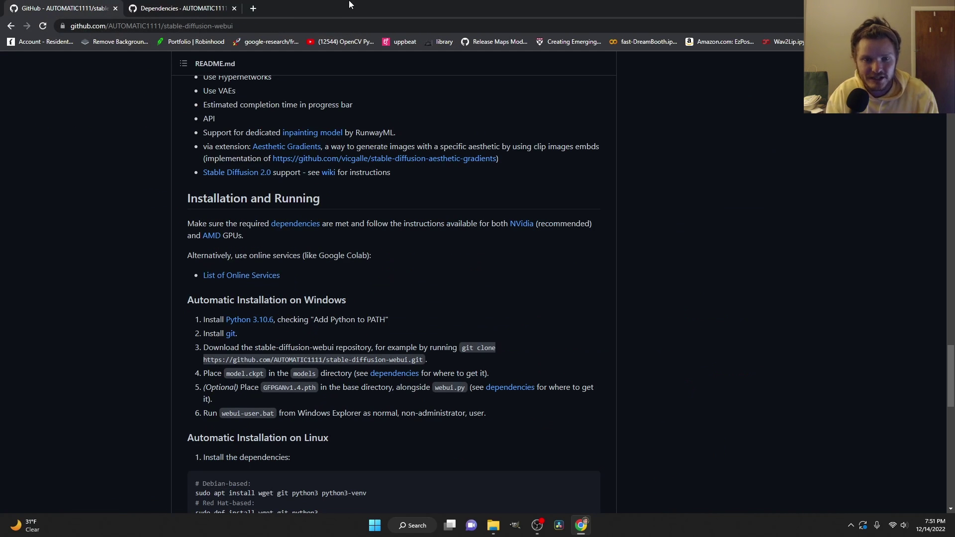
pyautogui.moveTo(353, 6); pyautogui.dragTo(637, 73)
pyautogui.click(175, 371)
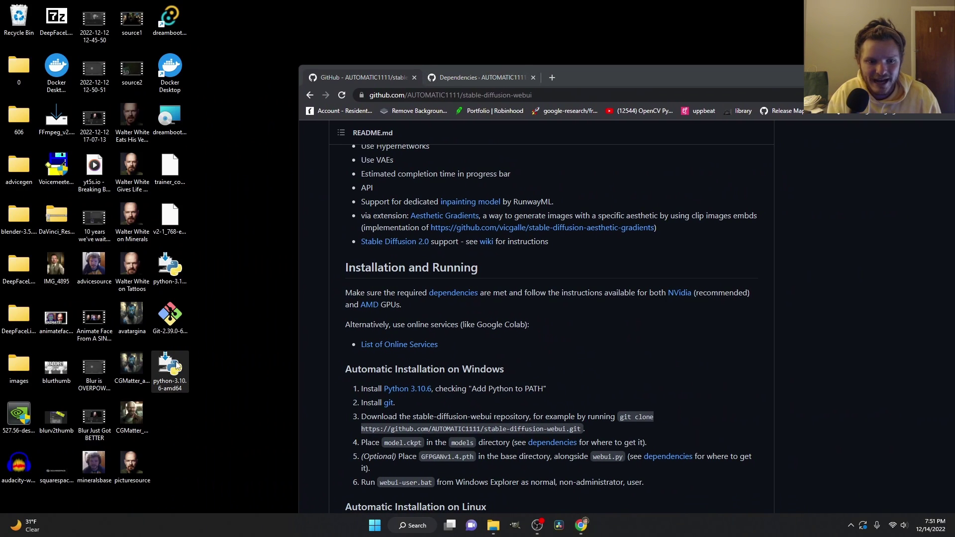
pyautogui.click(166, 259)
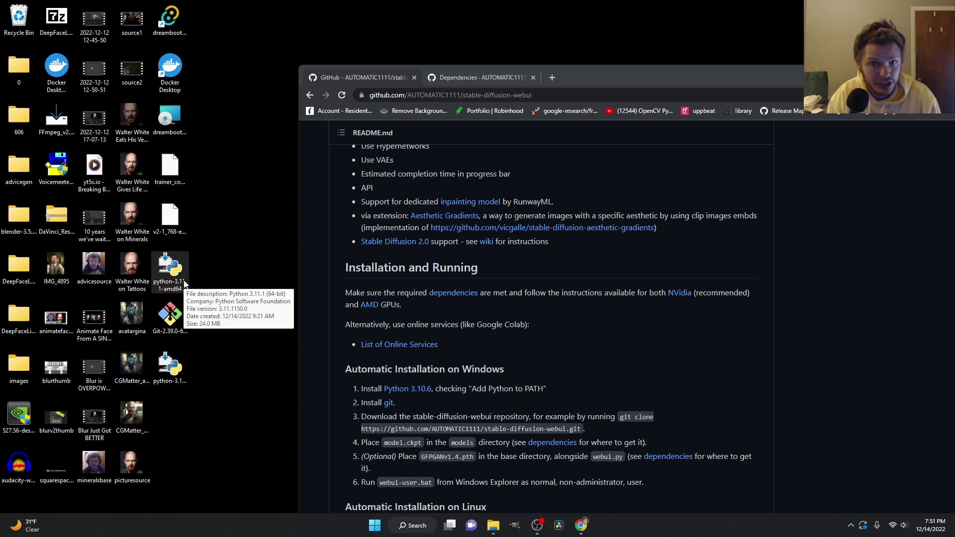
pyautogui.click(165, 371)
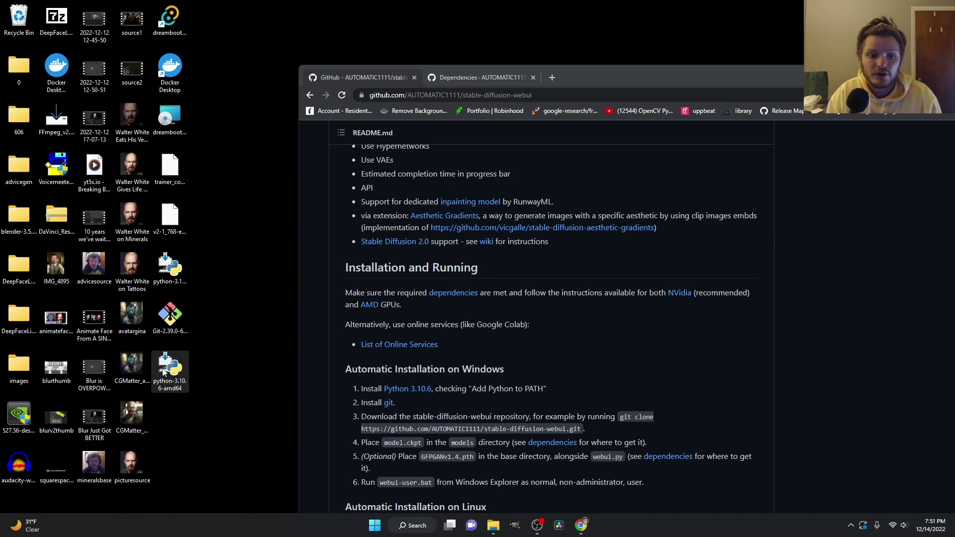
pyautogui.doubleClick(164, 370)
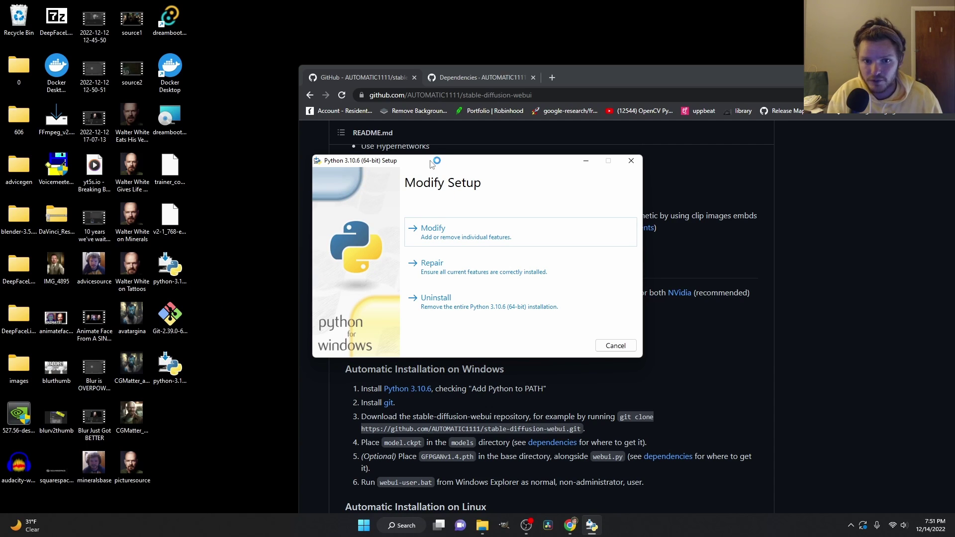
pyautogui.moveTo(429, 161); pyautogui.dragTo(284, 168)
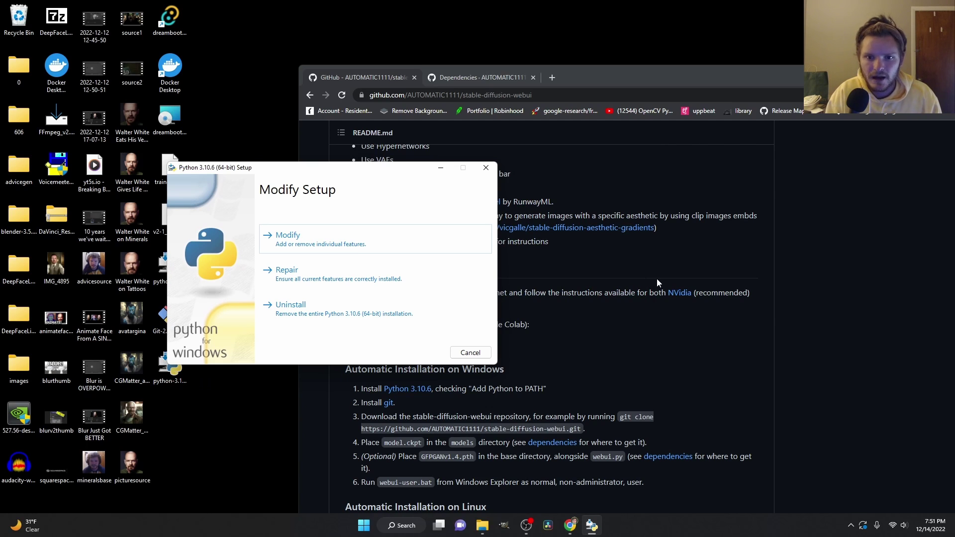
# Step: Check the README's "Add Python to PATH" requirement, and exit the Python 3.10.6 setup without modifying the installation
pyautogui.moveTo(569, 77); pyautogui.dragTo(574, 61)
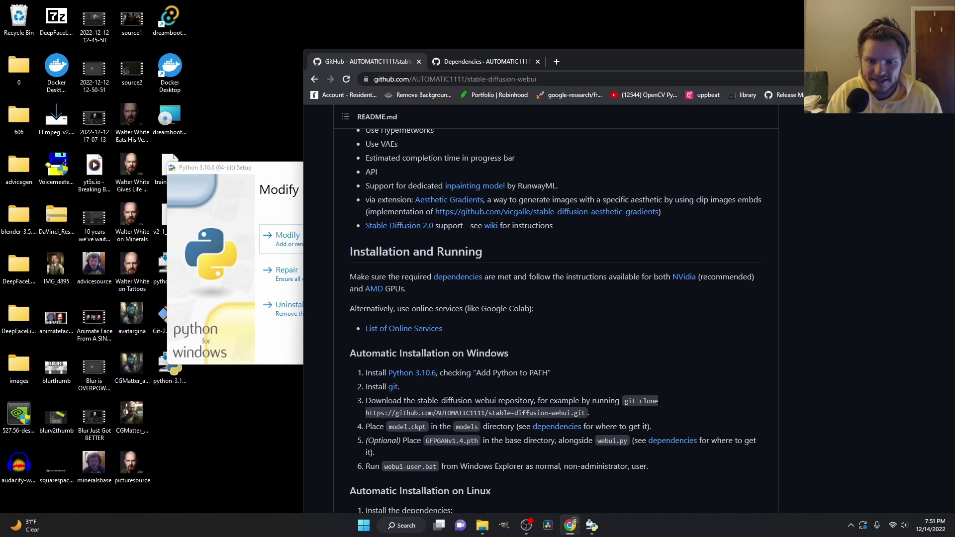
pyautogui.moveTo(476, 372); pyautogui.dragTo(544, 373)
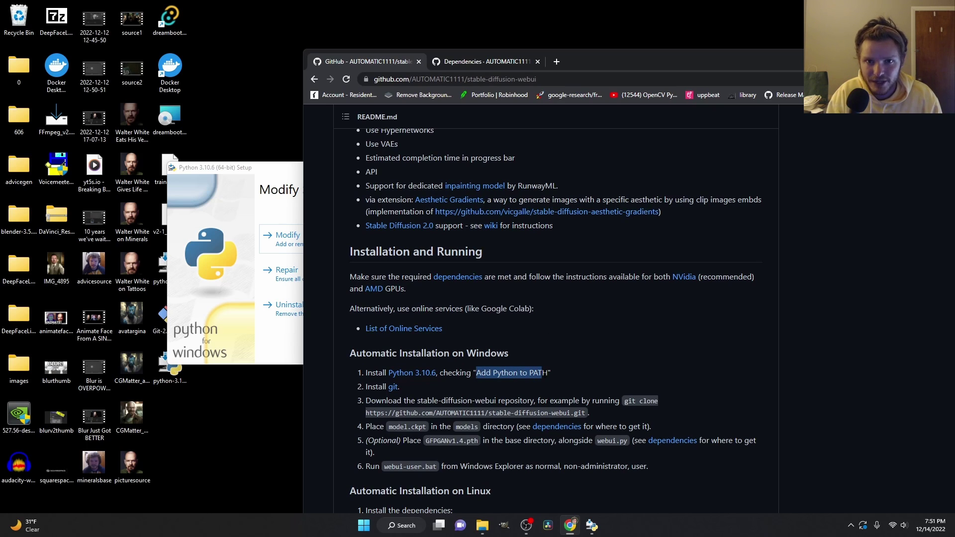
pyautogui.click(544, 373)
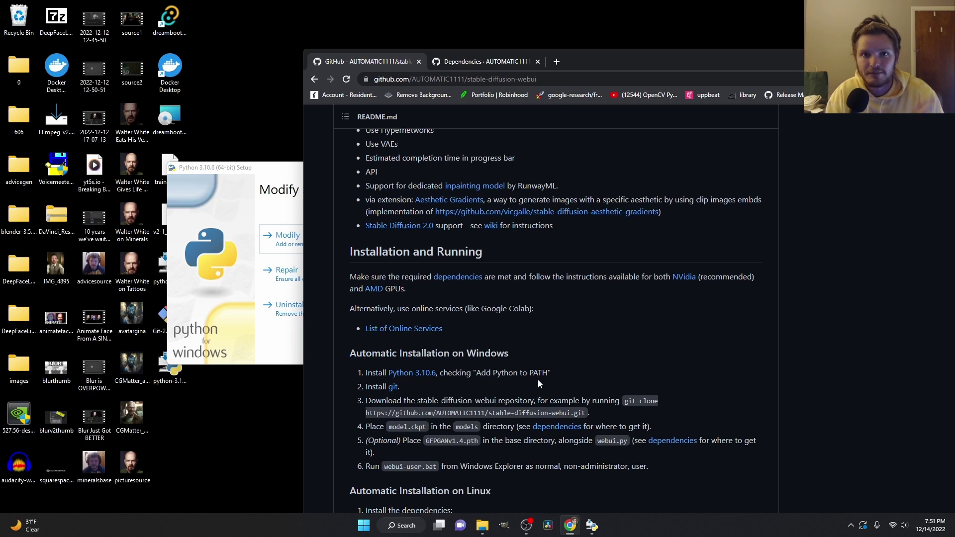
pyautogui.click(256, 174)
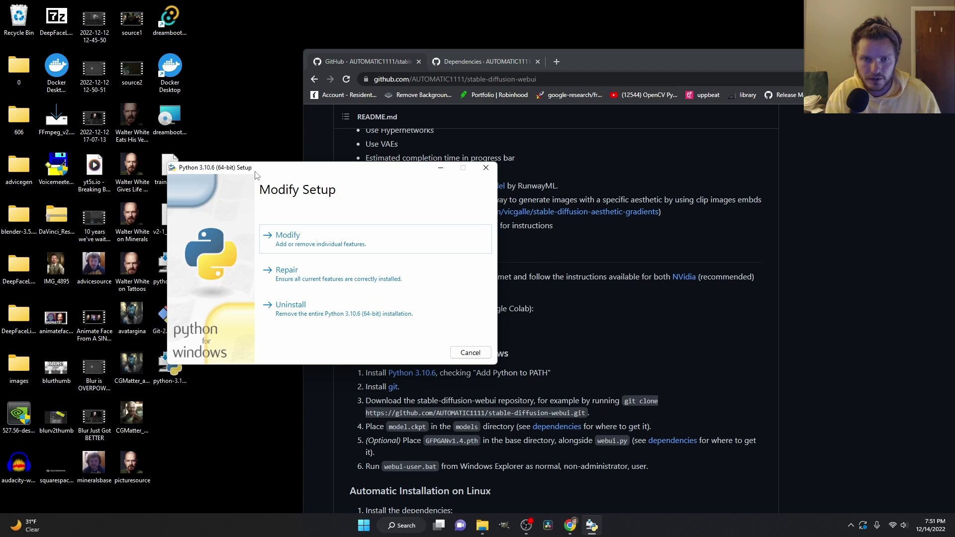
pyautogui.click(486, 168)
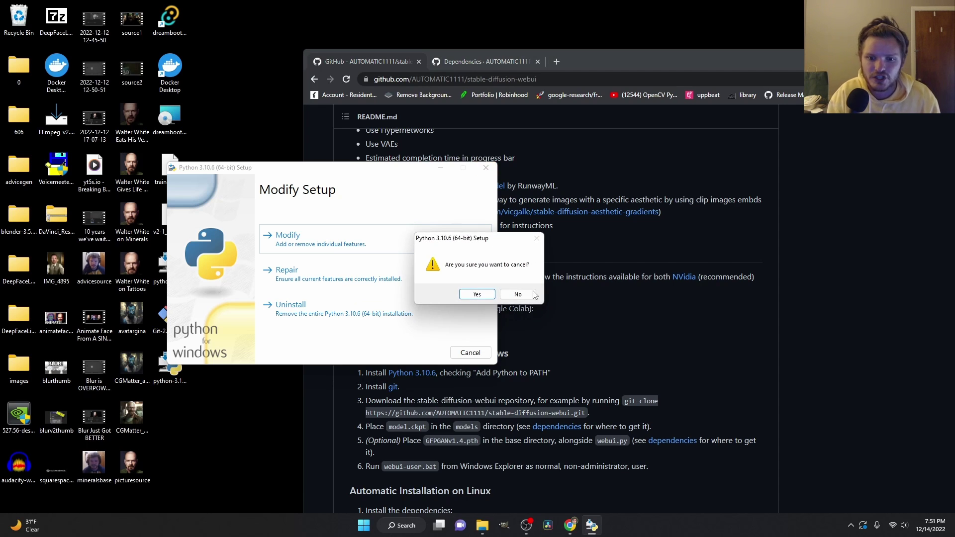
pyautogui.click(489, 296)
# Step: Open the git download page linked in the README and request the 64-bit Git for Windows Setup, cancelling the save
pyautogui.moveTo(476, 372); pyautogui.dragTo(548, 372)
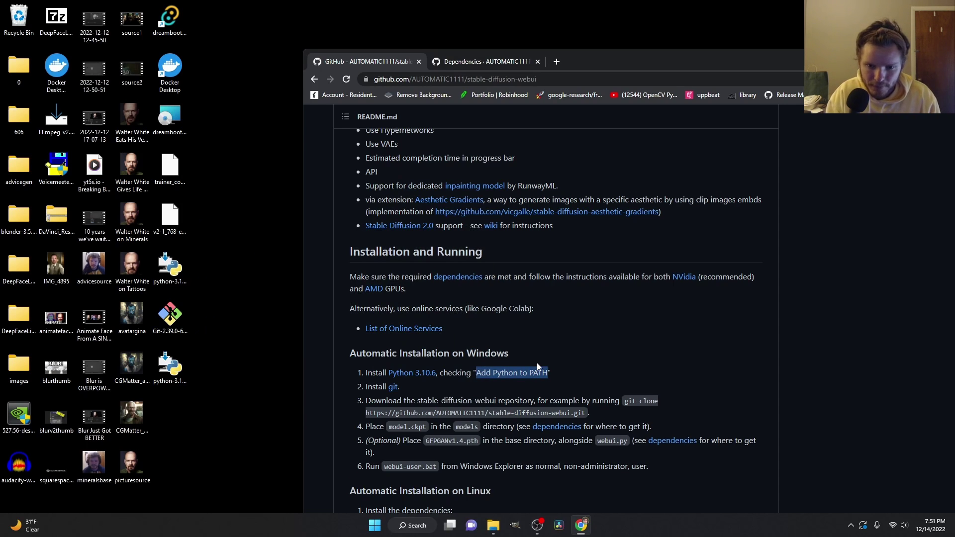
pyautogui.moveTo(475, 401); pyautogui.dragTo(367, 401)
pyautogui.click(412, 388)
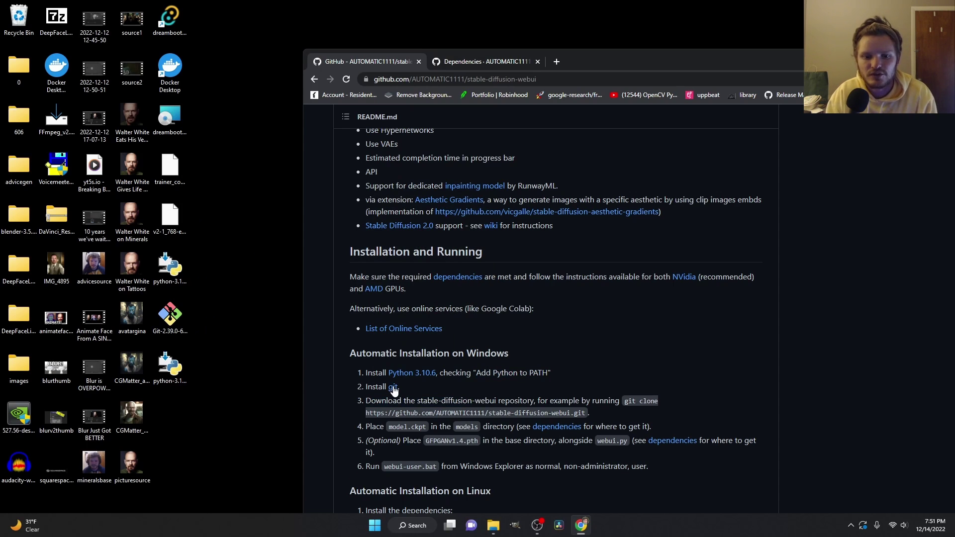
pyautogui.click(168, 315)
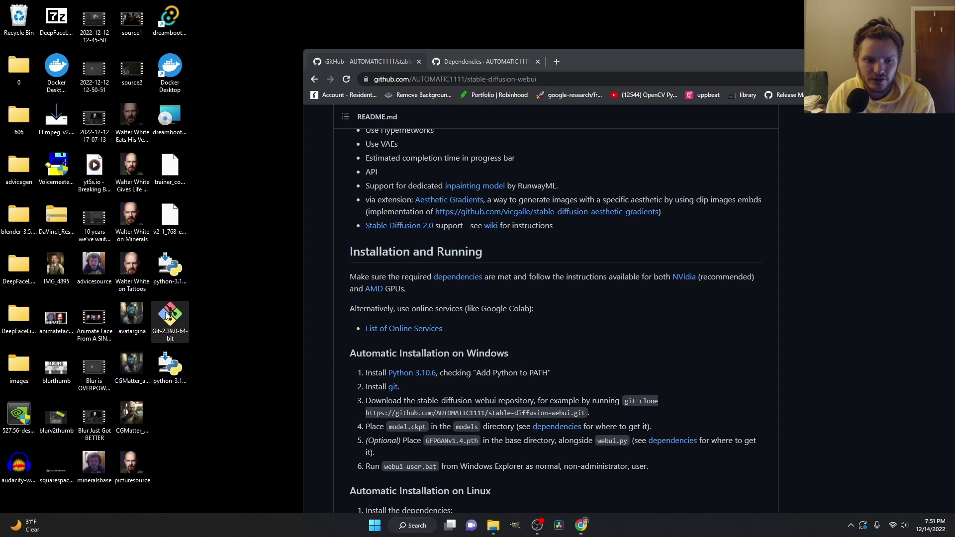
pyautogui.middleClick(395, 387)
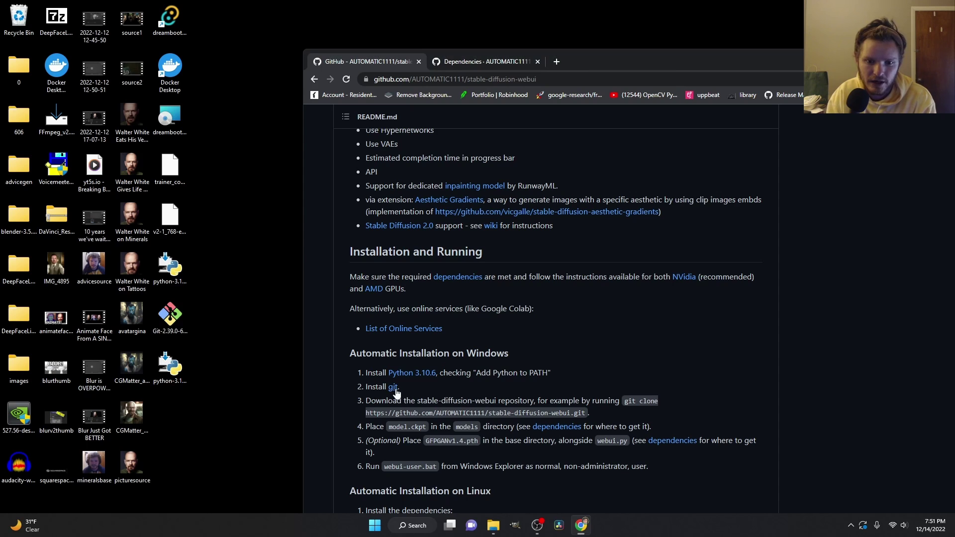
pyautogui.click(615, 62)
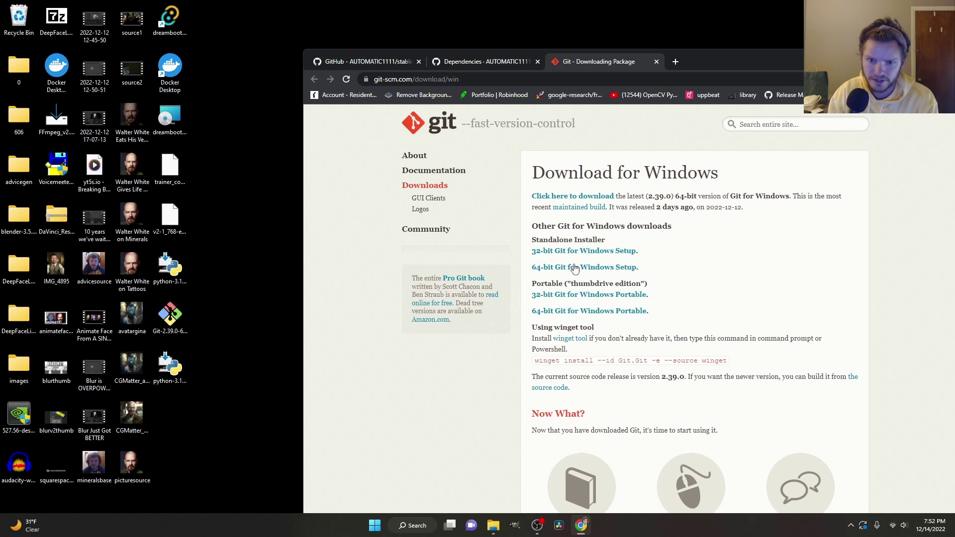
pyautogui.click(575, 269)
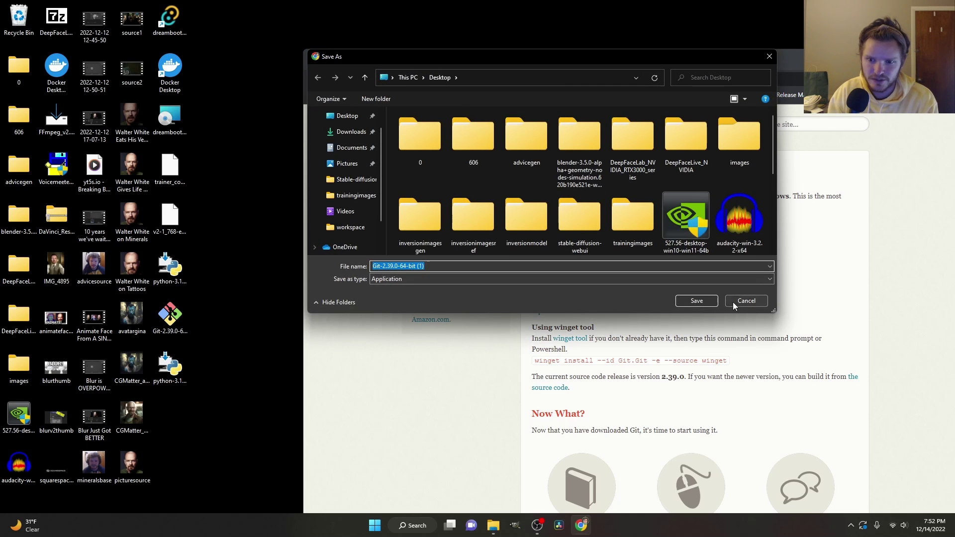
pyautogui.click(736, 302)
# Step: Close the Git download page and the Dependencies wiki page, returning to the stable-diffusion-webui README
pyautogui.click(169, 319)
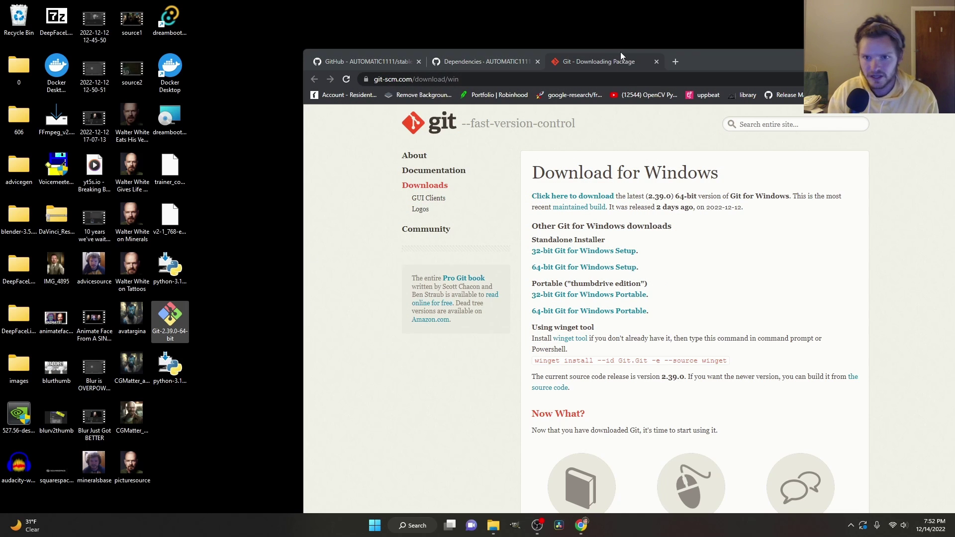
pyautogui.click(656, 62)
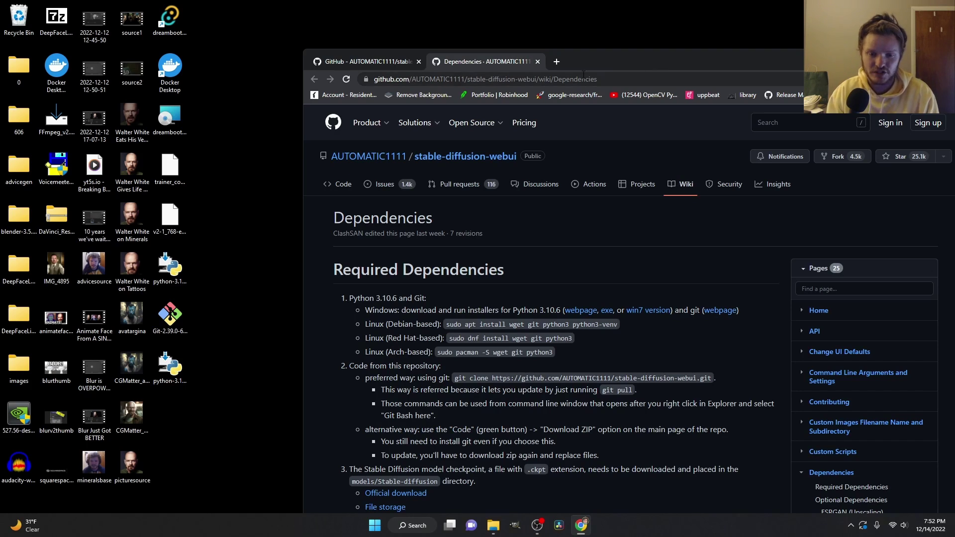
pyautogui.click(537, 62)
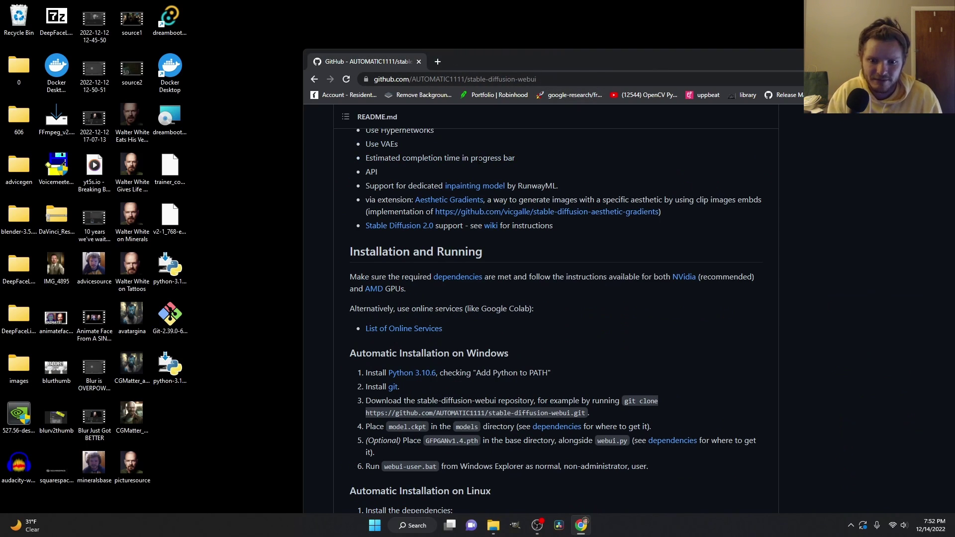
# Step: Launch the Git-2.39.0-64-bit installer from the desktop, advance to the component selection, and exit the setup
pyautogui.doubleClick(170, 314)
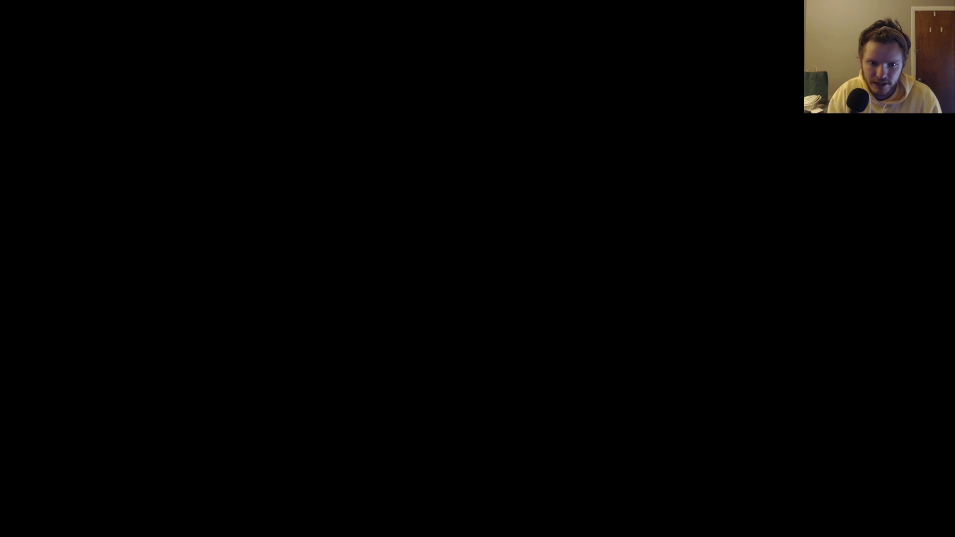
pyautogui.click(549, 344)
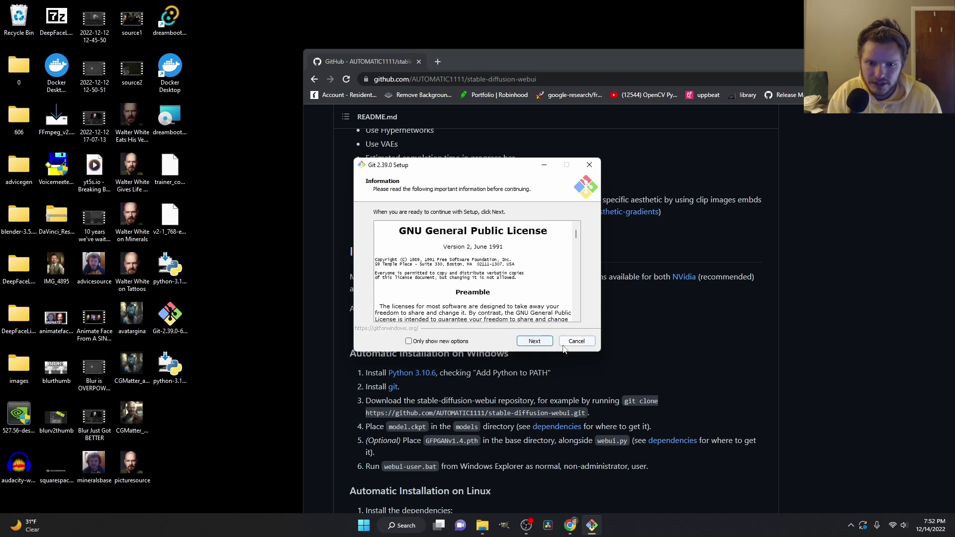
pyautogui.click(534, 342)
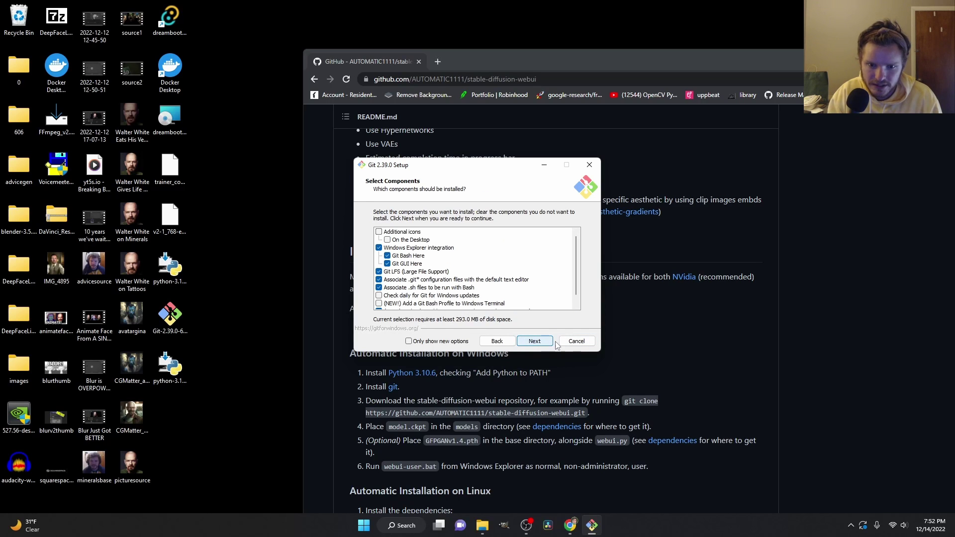
pyautogui.click(576, 342)
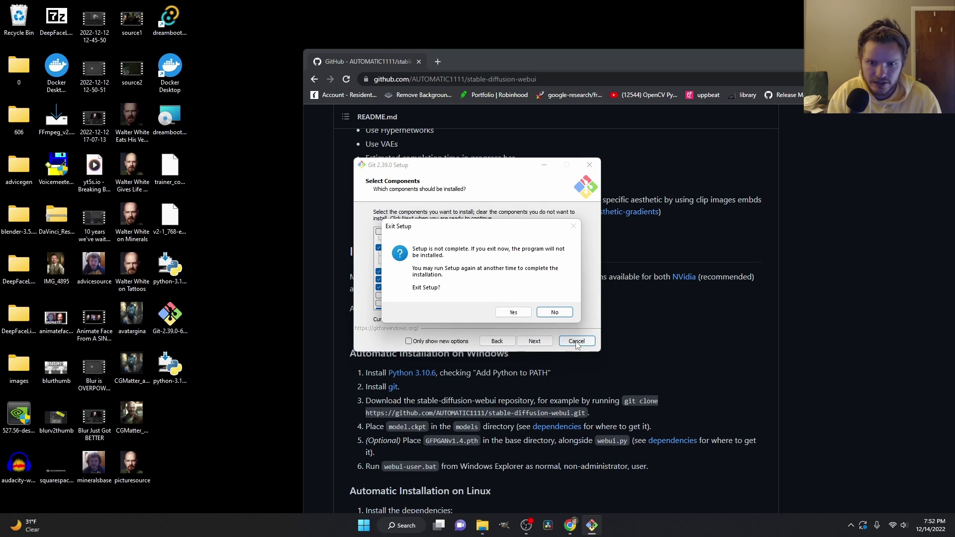
pyautogui.click(513, 313)
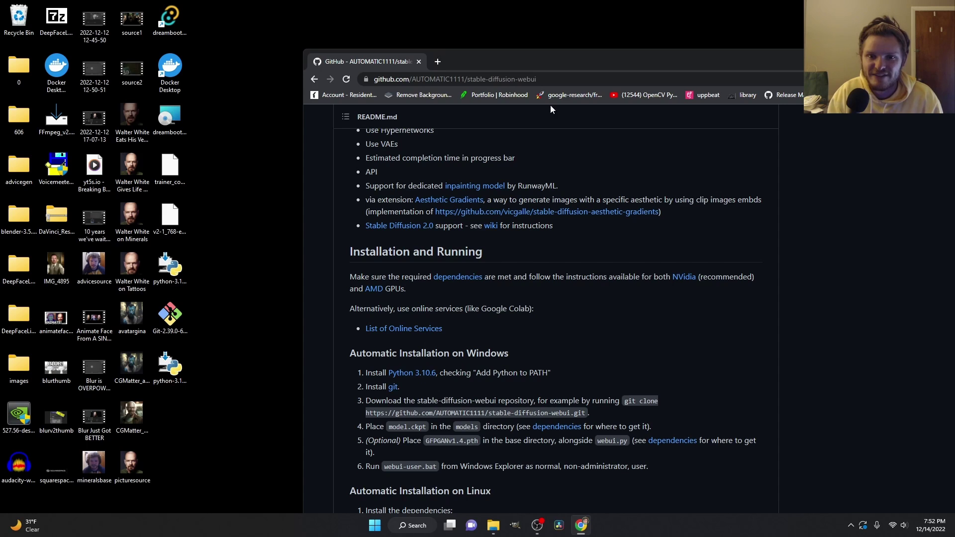
# Step: Reposition the browser window and open a Command Prompt, placing it above the Automatic Installation on Windows instructions
pyautogui.moveTo(538, 62); pyautogui.dragTo(463, 24)
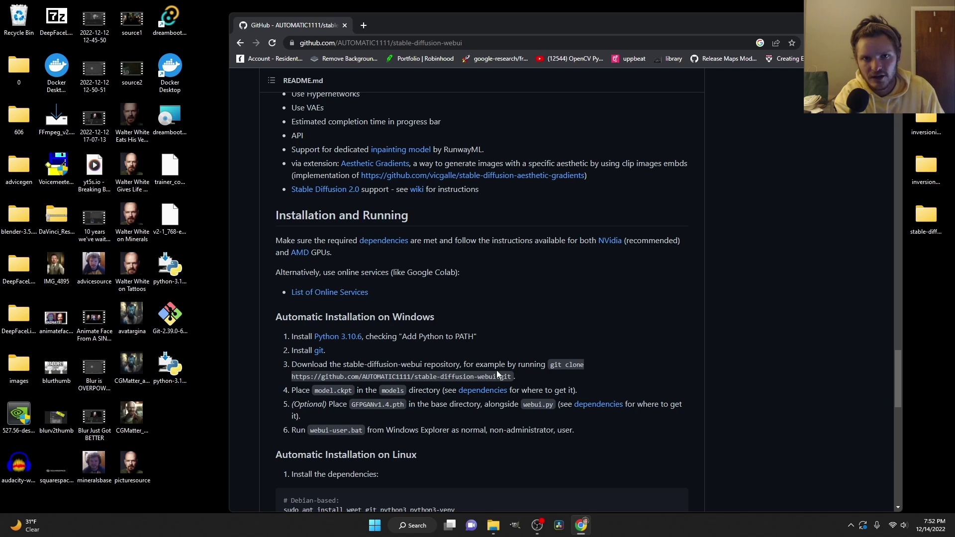
pyautogui.press('super')
pyautogui.write('cmd')
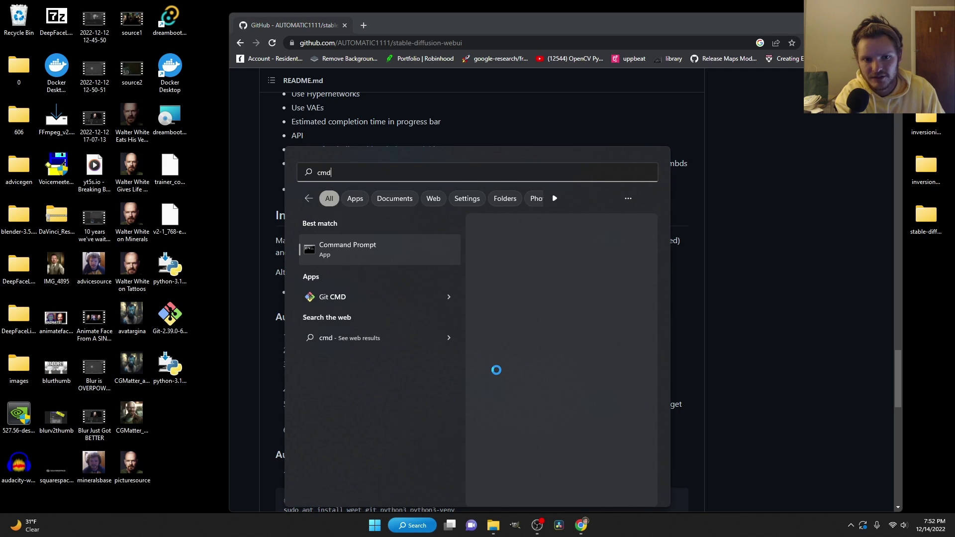
pyautogui.press('Return')
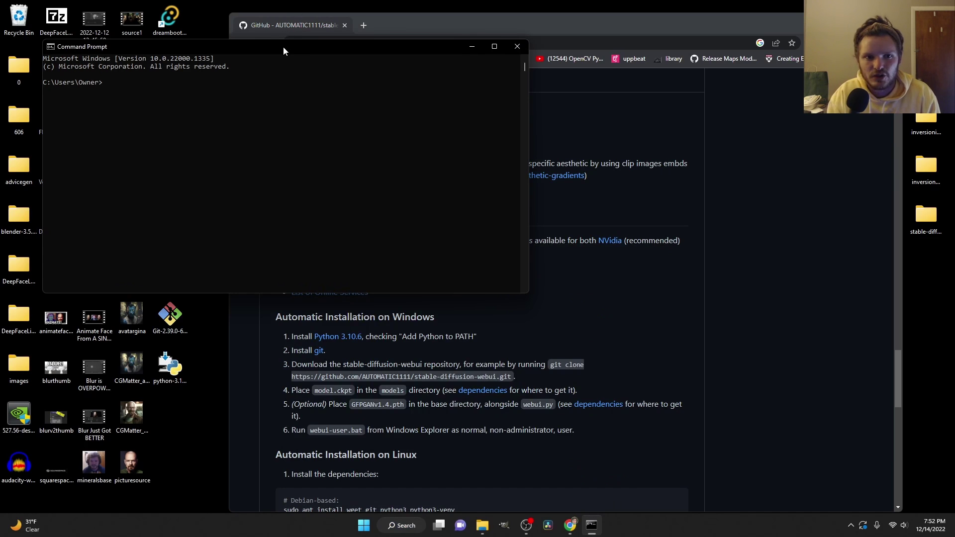
pyautogui.moveTo(283, 46); pyautogui.dragTo(279, 54)
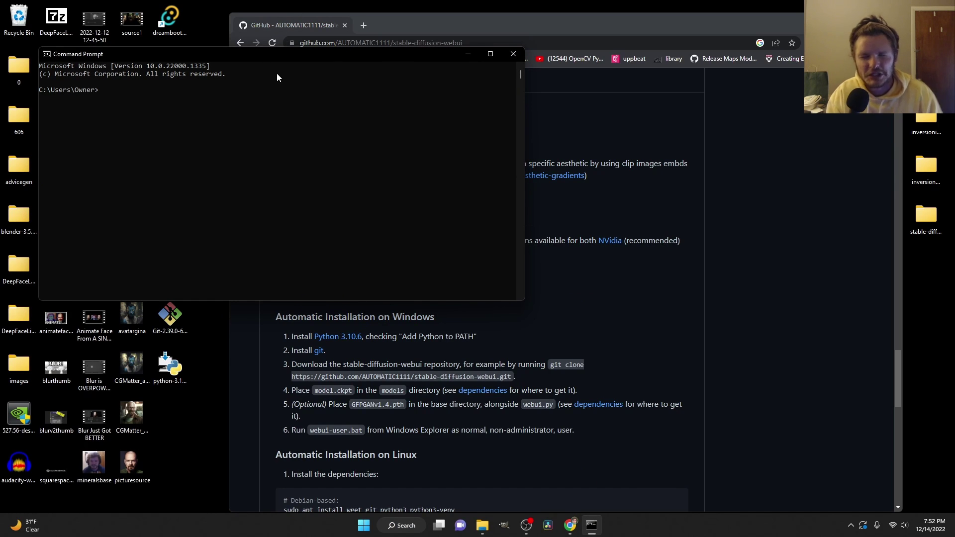
# Step: Examine the README's git clone command and the repository's Code options for cloning or downloading a ZIP
pyautogui.click(461, 23)
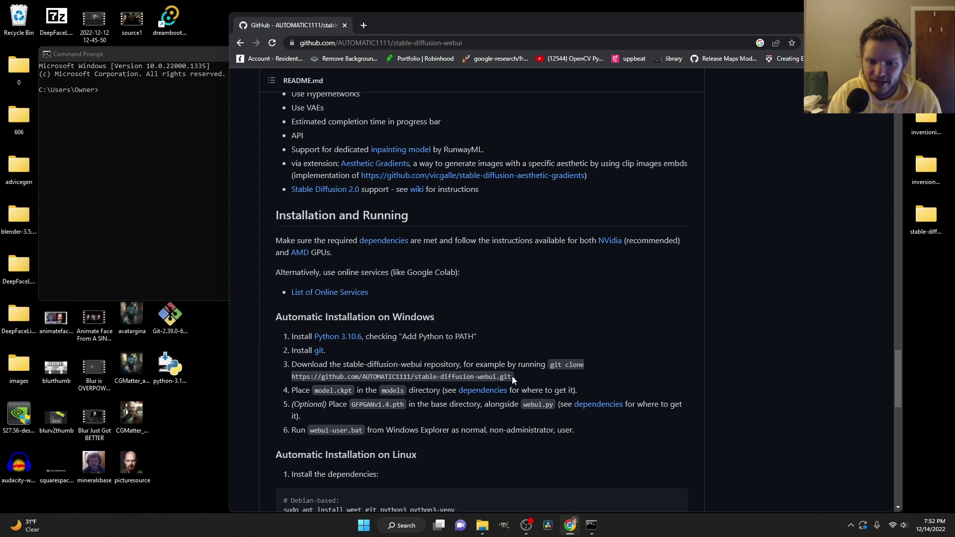
pyautogui.moveTo(513, 381); pyautogui.dragTo(547, 366)
pyautogui.click(611, 372)
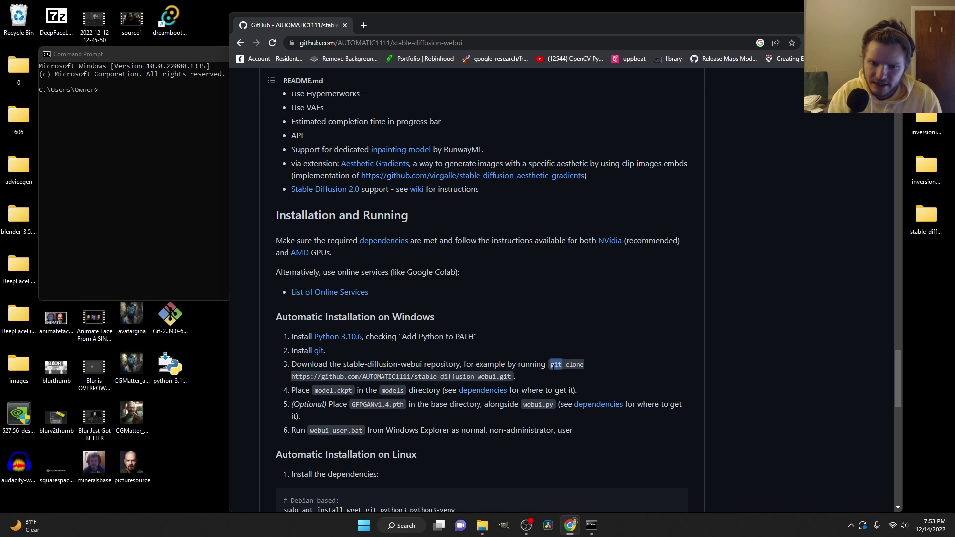
pyautogui.click(554, 372)
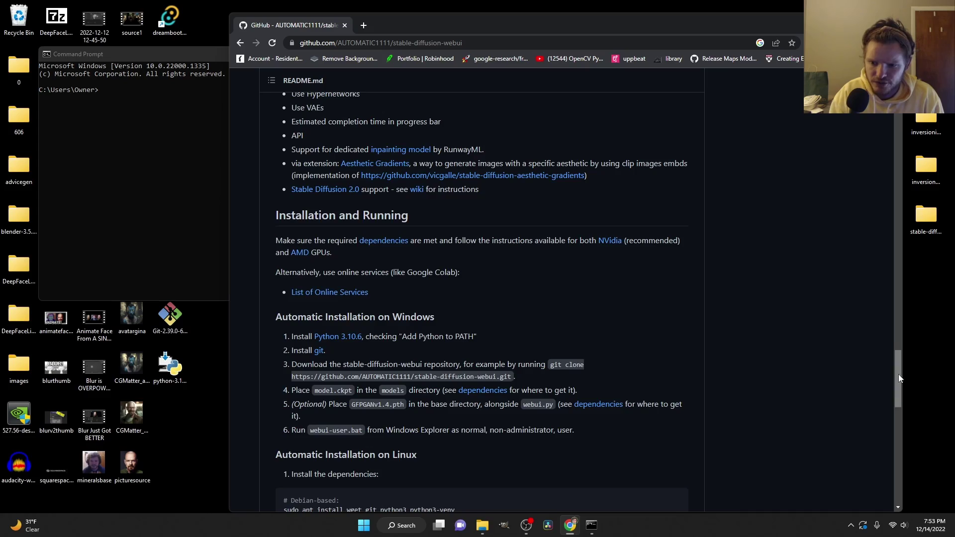
pyautogui.moveTo(896, 373); pyautogui.dragTo(893, 111)
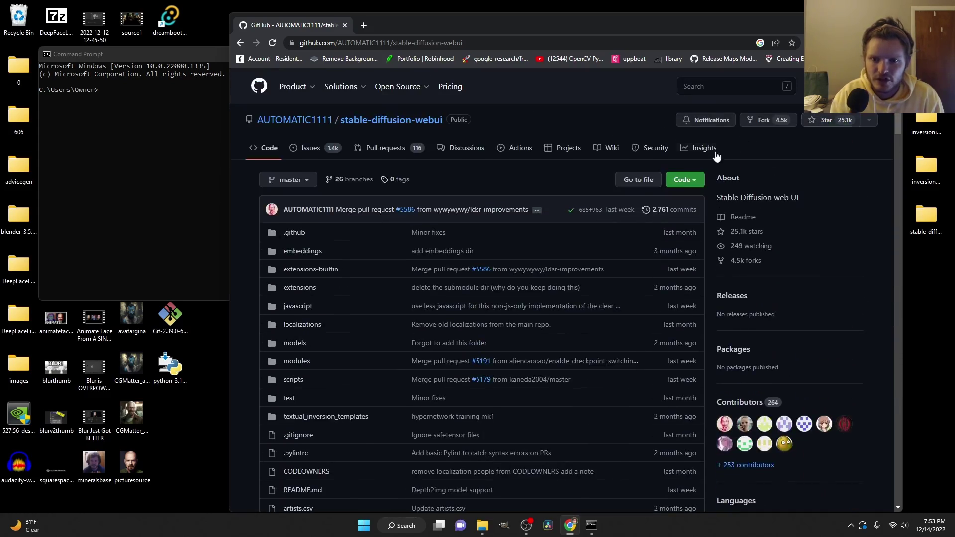
pyautogui.click(685, 180)
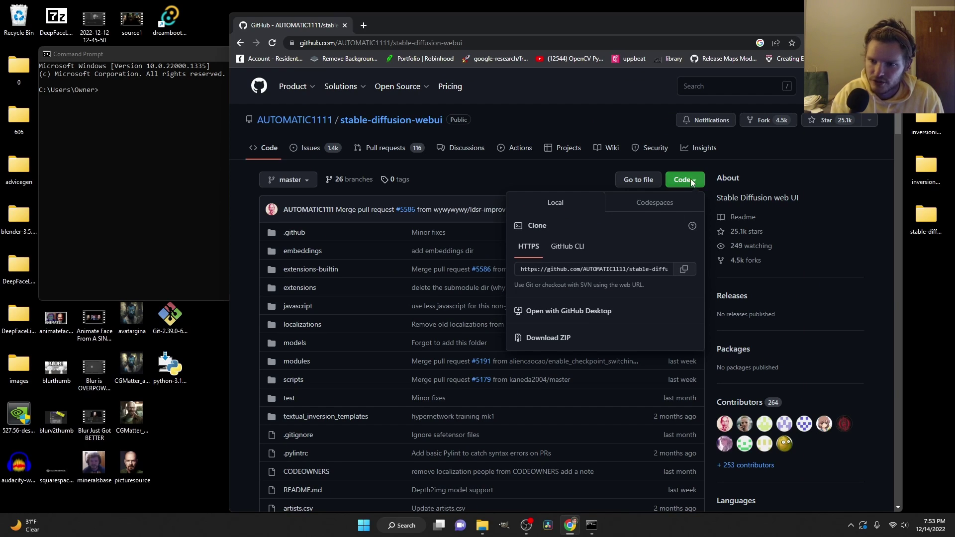
pyautogui.click(691, 181)
pyautogui.moveTo(898, 117); pyautogui.dragTo(902, 119)
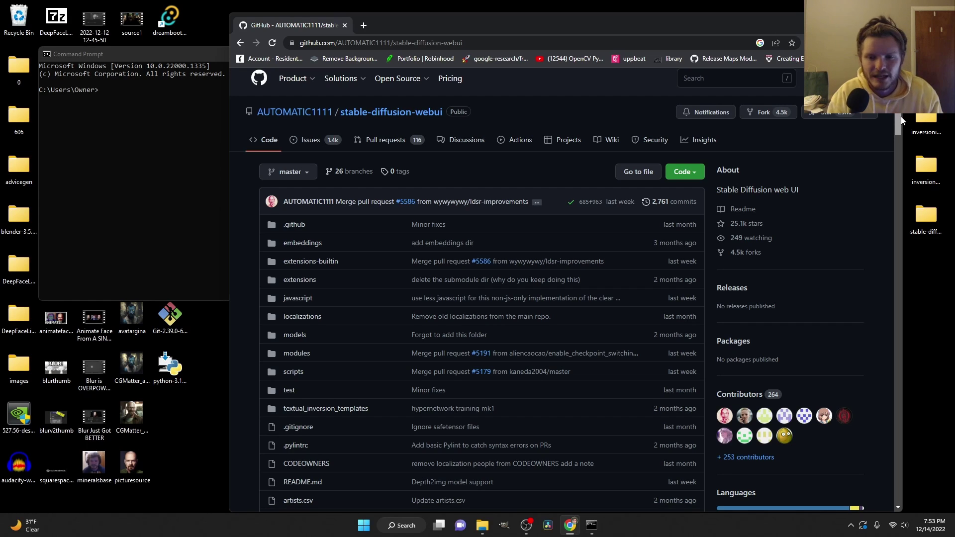
pyautogui.click(684, 172)
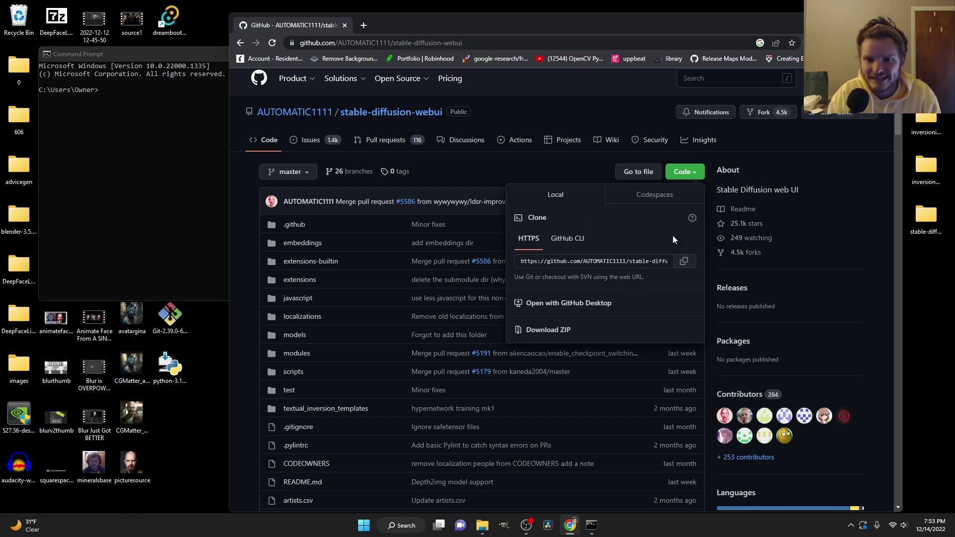
pyautogui.click(690, 177)
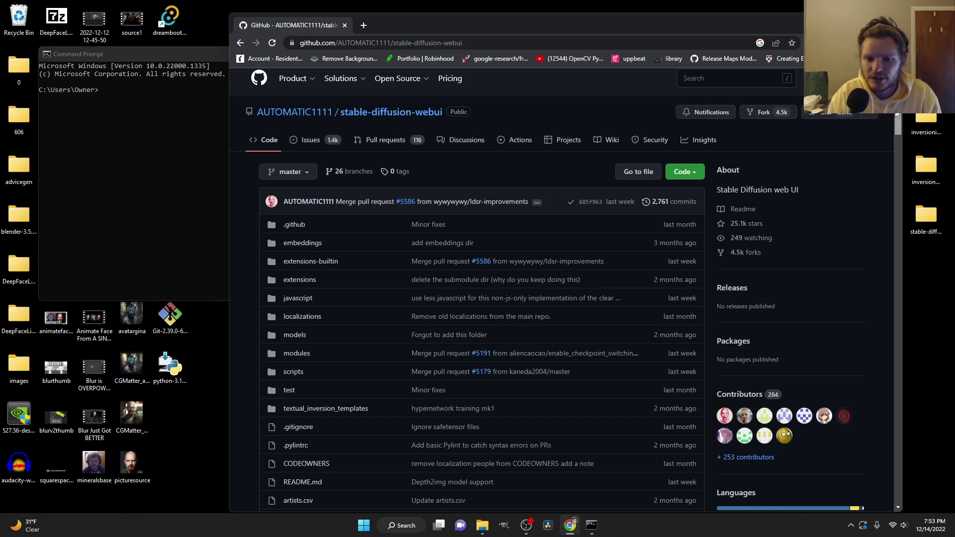
# Step: Return to the README's Windows installation instructions and change the Command Prompt's directory with "cd desktop"
pyautogui.moveTo(898, 120); pyautogui.dragTo(945, 397)
pyautogui.click(183, 153)
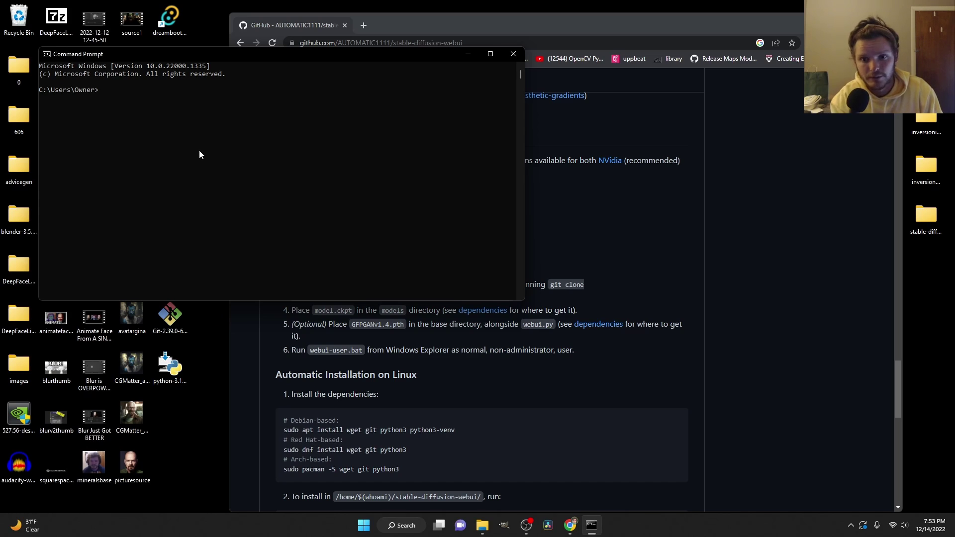
pyautogui.write('cd')
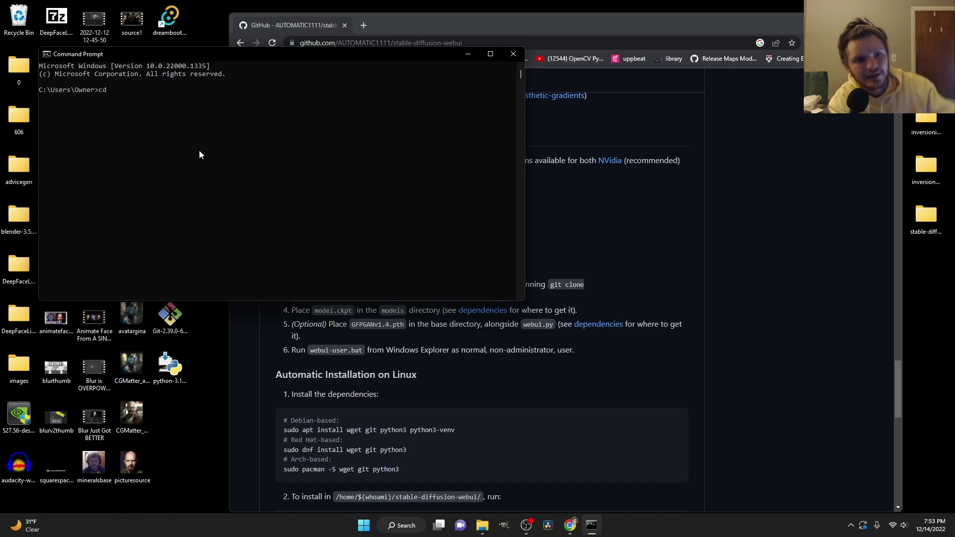
pyautogui.write(' desktop')
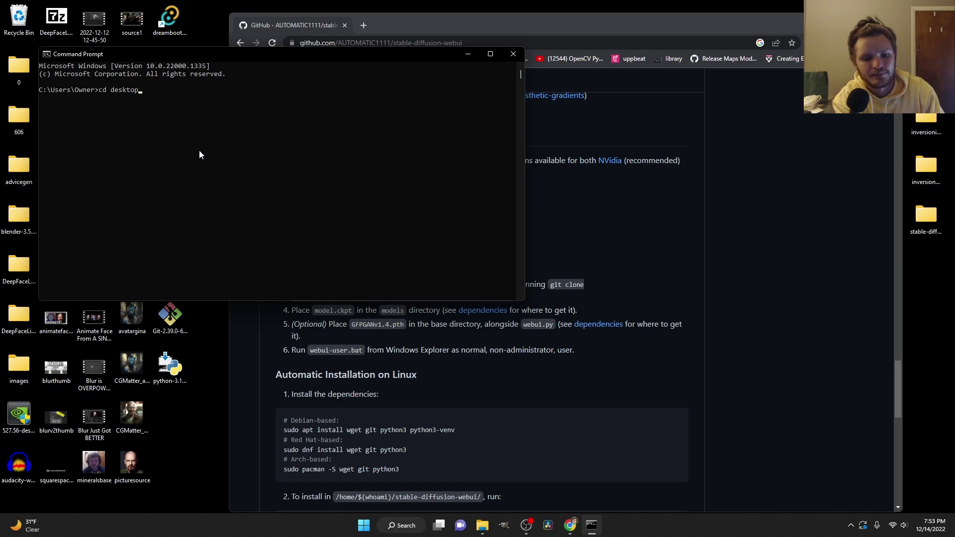
pyautogui.press('Return')
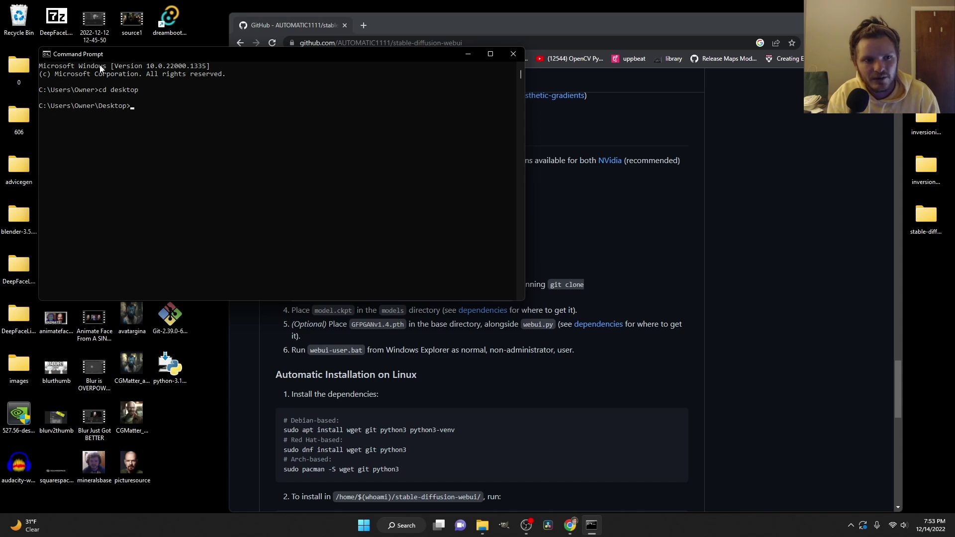
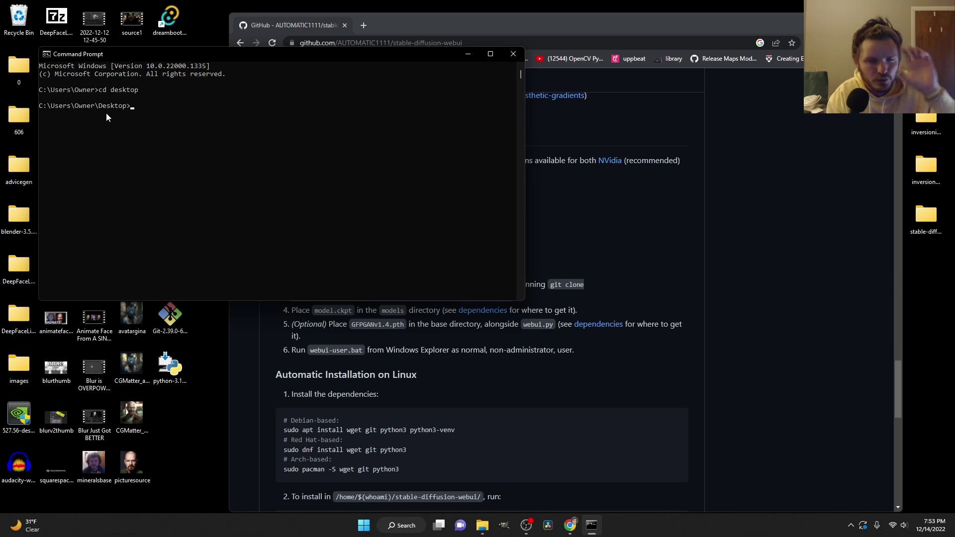
# Step: Copy the README's git clone command for stable-diffusion-webui, try running it from the desktop directory in the Command Prompt, and close the console
pyautogui.click(595, 381)
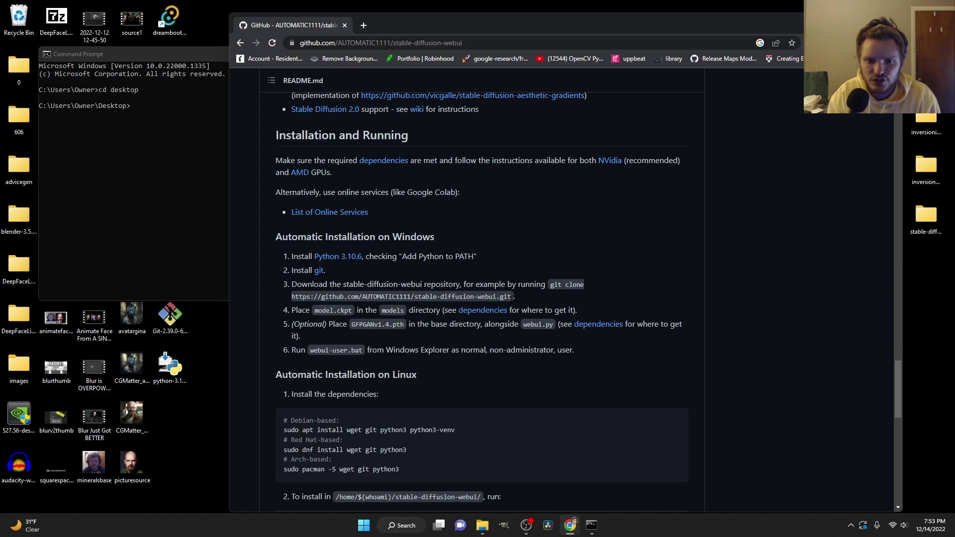
pyautogui.moveTo(512, 297); pyautogui.dragTo(551, 286)
pyautogui.hotkey('ctrl', 'c')
pyautogui.click(125, 185)
pyautogui.hotkey('ctrl', 'v')
pyautogui.press('Return')
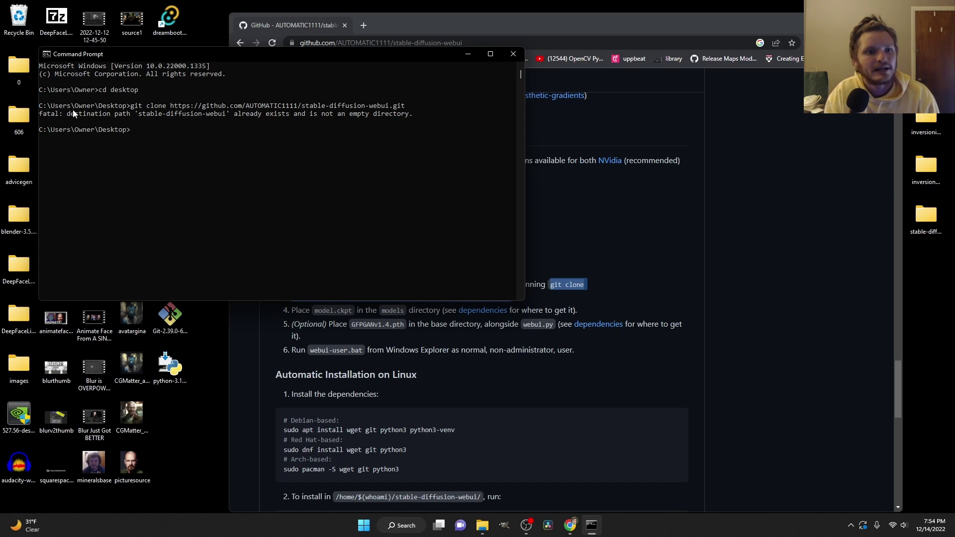
pyautogui.click(513, 54)
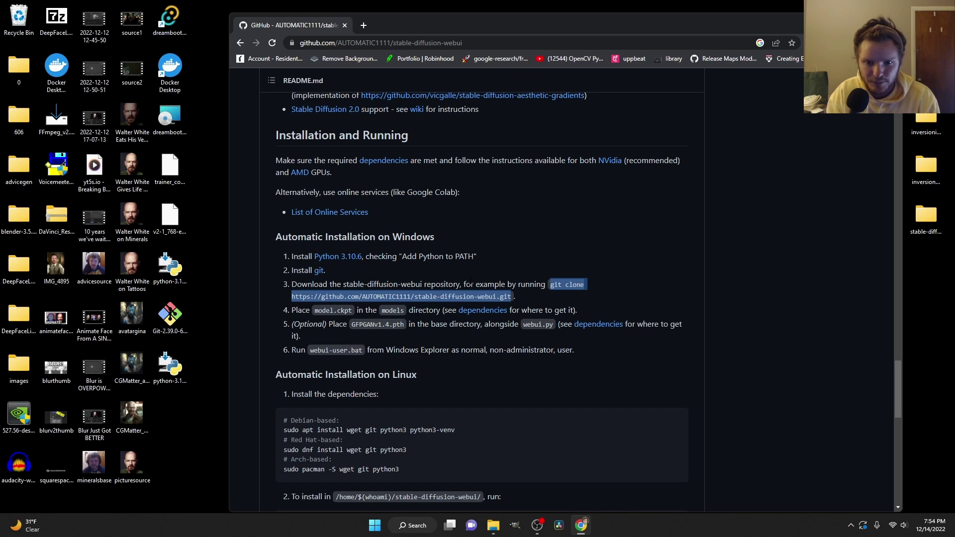
pyautogui.click(519, 263)
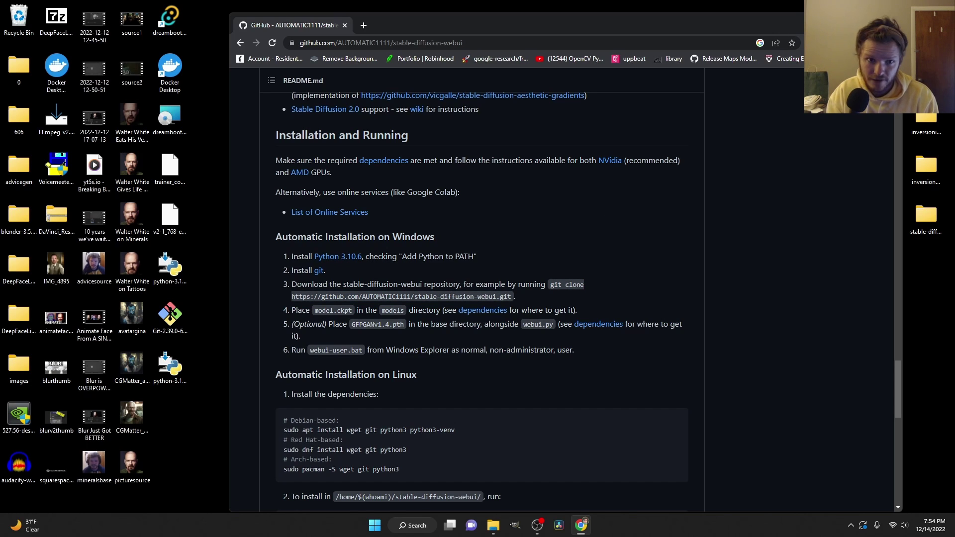
# Step: Move the stable-diffusion-webui folder to the middle of the desktop and open it to look over its contents
pyautogui.click(845, 19)
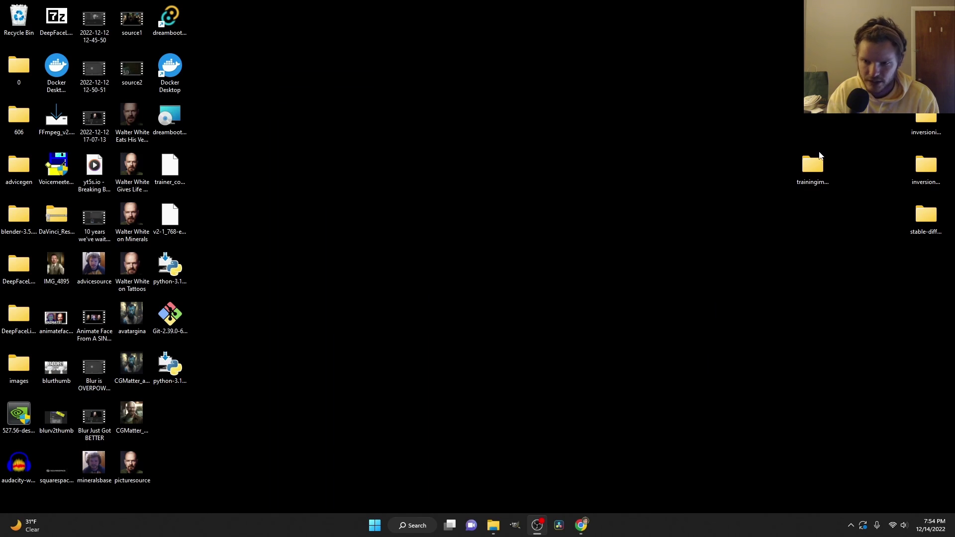
pyautogui.moveTo(922, 224); pyautogui.dragTo(582, 263)
pyautogui.doubleClick(581, 261)
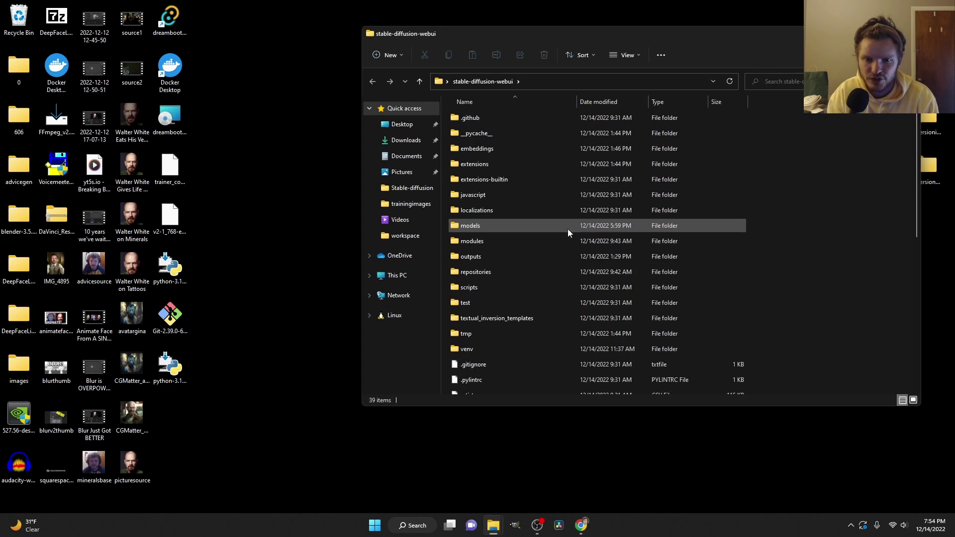
pyautogui.scroll(-7, 565, 220)
pyautogui.scroll(7, 561, 220)
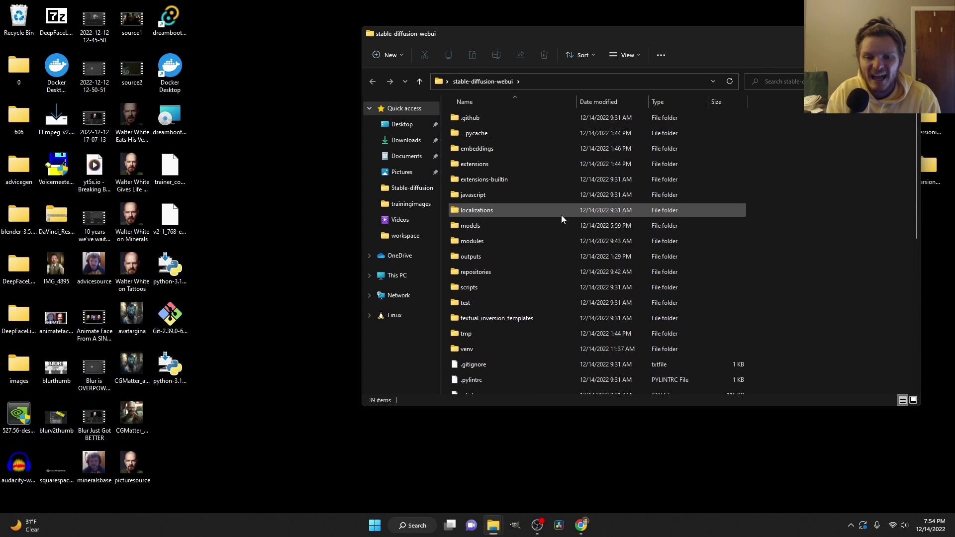
# Step: Run the webui-user Windows Batch File from the stable-diffusion-webui folder and shift its console window slightly
pyautogui.scroll(-6, 562, 219)
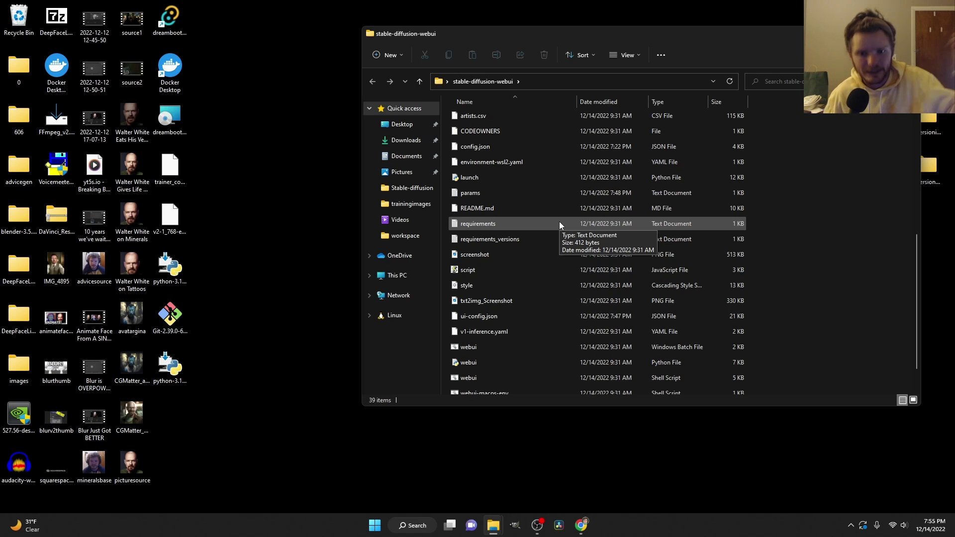
pyautogui.scroll(-1, 555, 218)
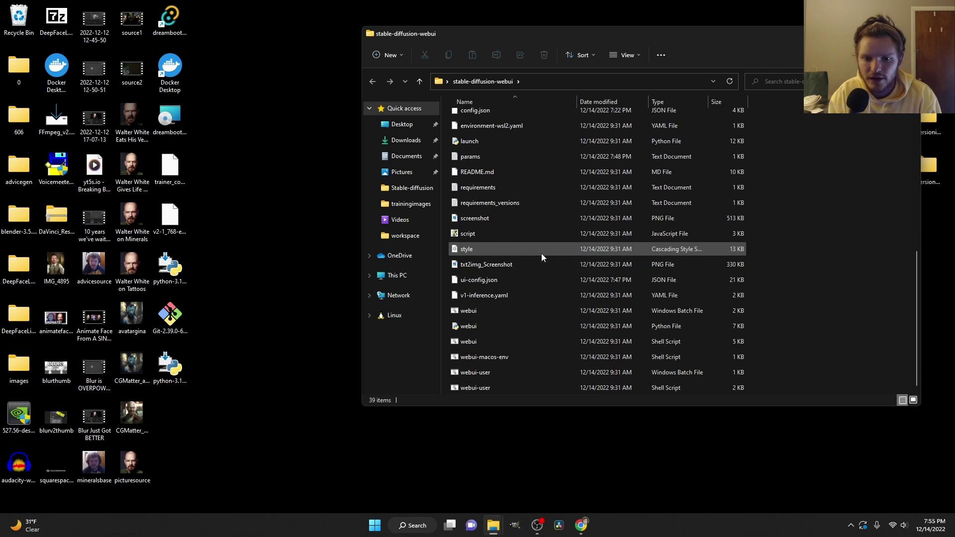
pyautogui.click(468, 374)
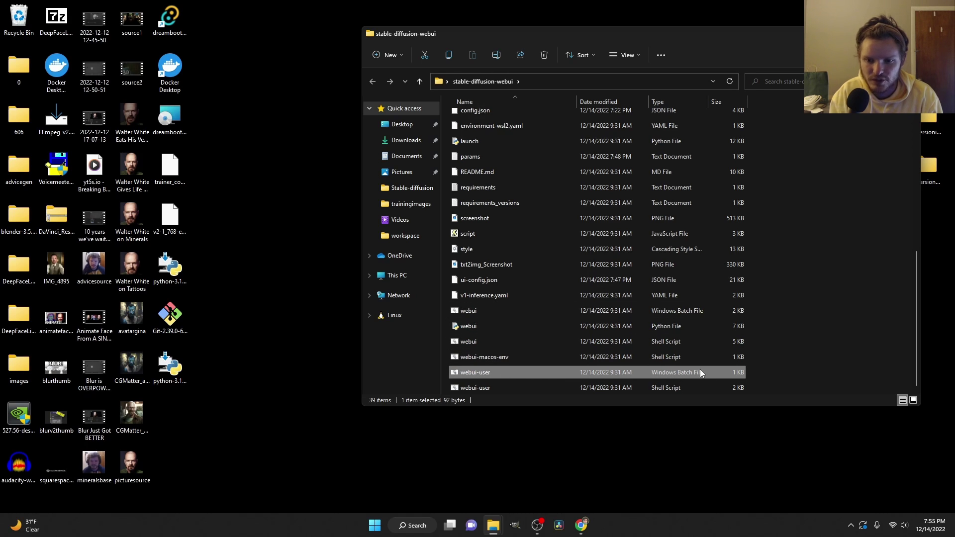
pyautogui.click(660, 357)
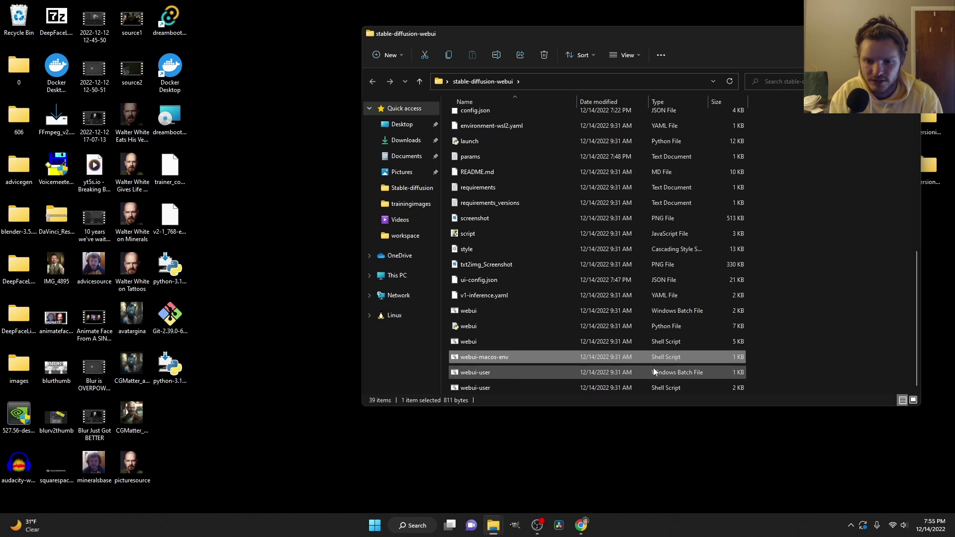
pyautogui.doubleClick(505, 371)
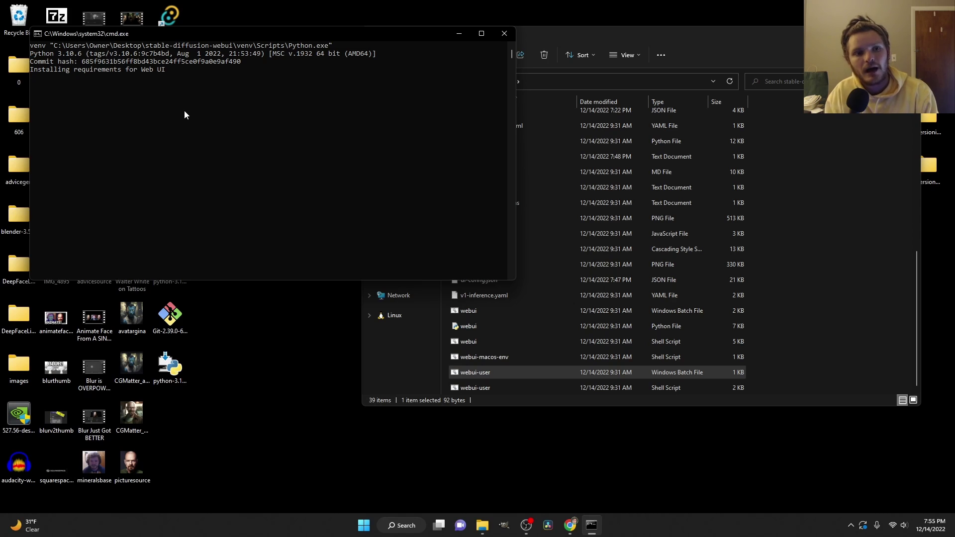
pyautogui.moveTo(240, 31); pyautogui.dragTo(273, 41)
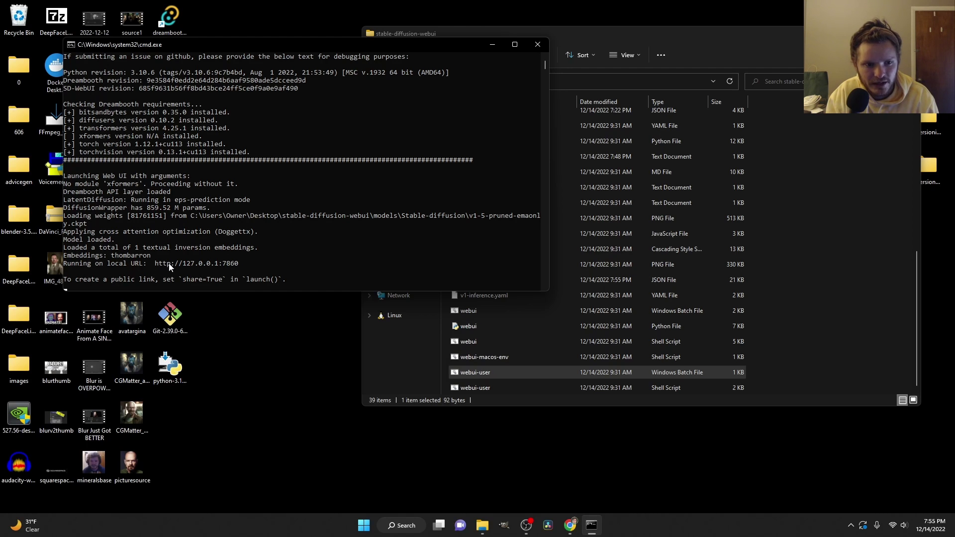
pyautogui.moveTo(237, 262); pyautogui.dragTo(160, 264)
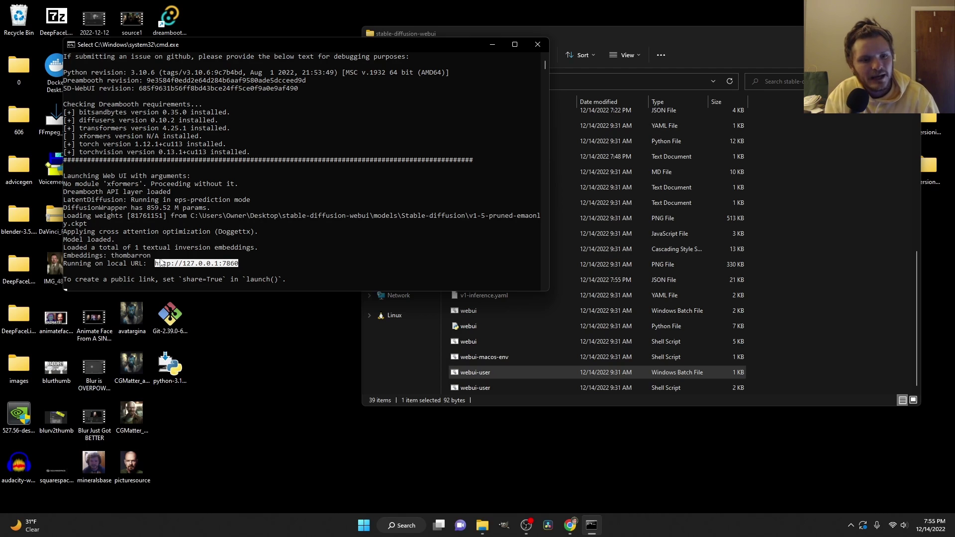
pyautogui.hotkey('ctrl', 'c')
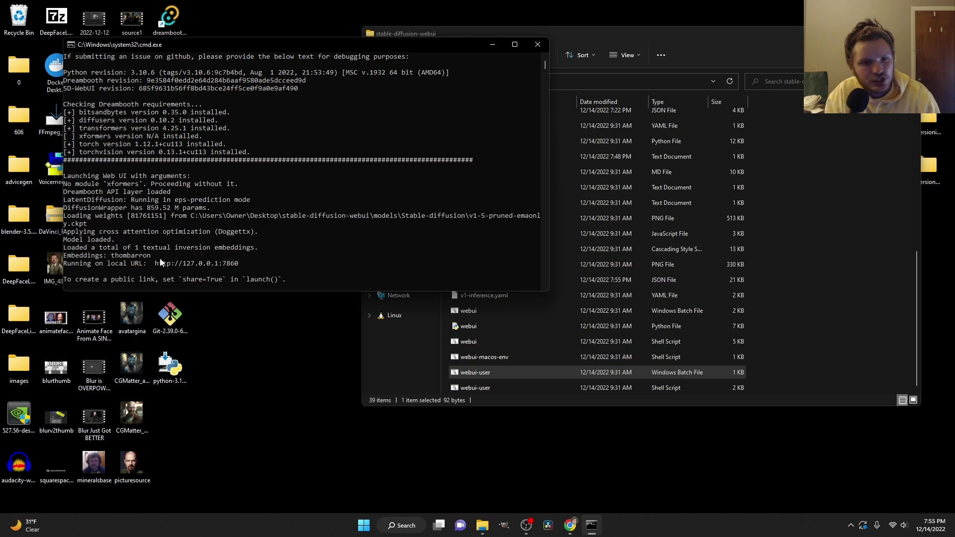
pyautogui.click(575, 524)
pyautogui.click(362, 27)
pyautogui.hotkey('ctrl', 'v')
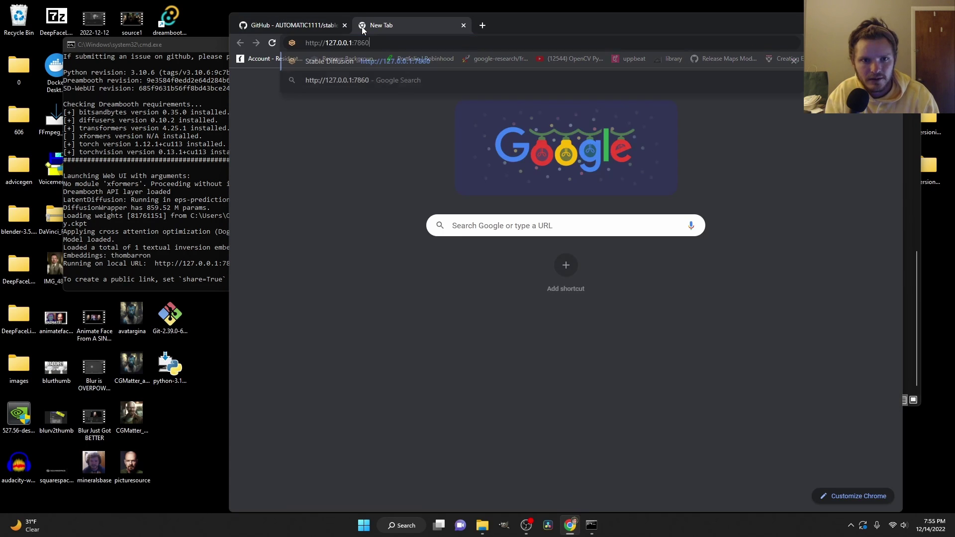
pyautogui.press('Return')
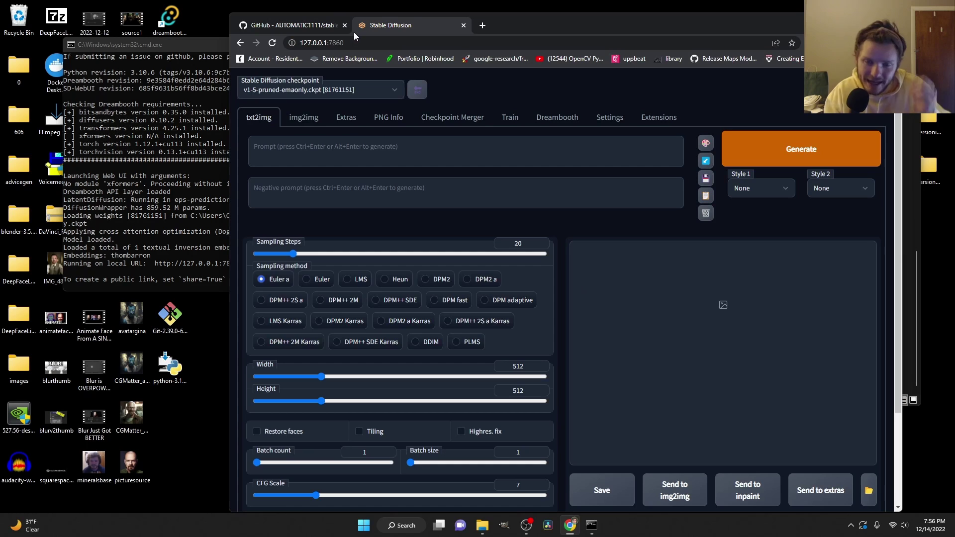
# Step: Check the web UI's Stable Diffusion checkpoint choices and locate v1-5-pruned-emaonly.ckpt in the models/Stable-diffusion folder
pyautogui.click(279, 95)
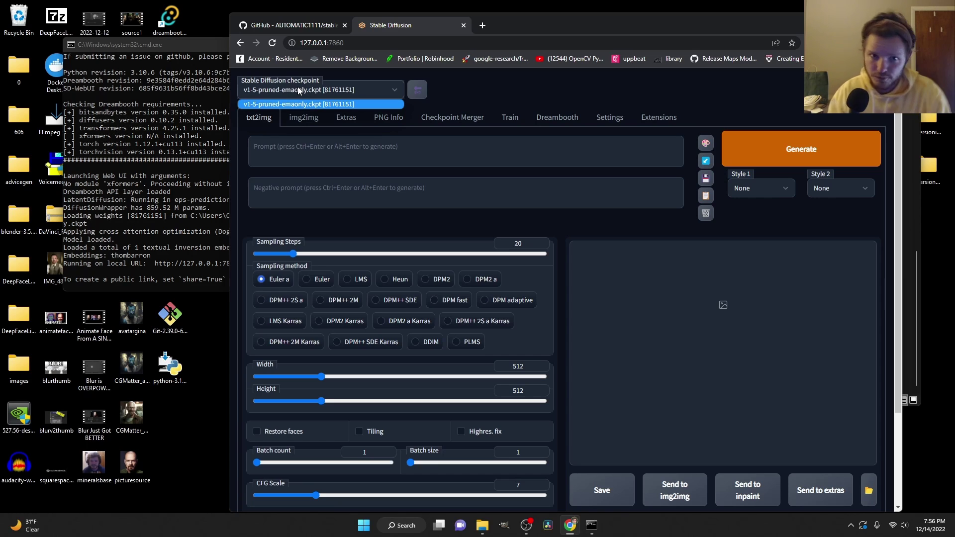
pyautogui.click(301, 91)
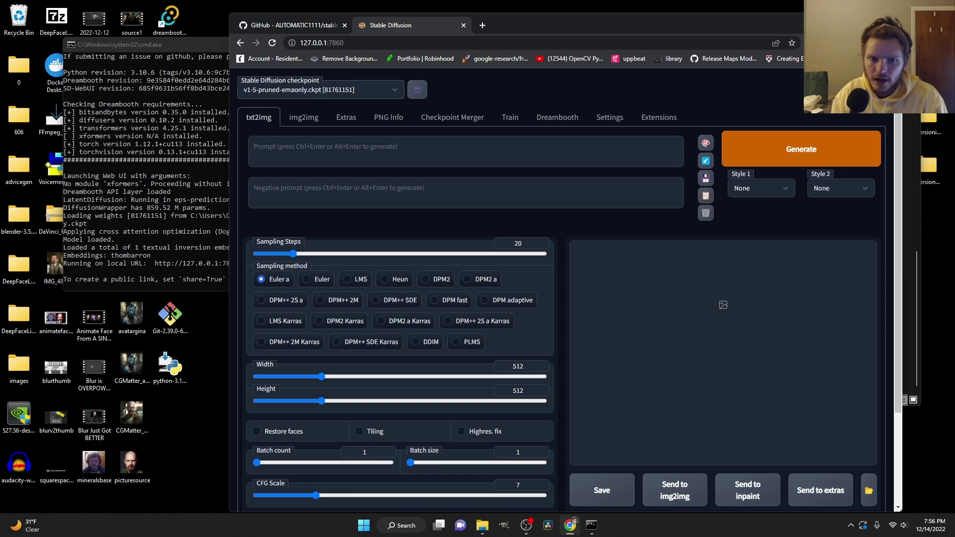
pyautogui.click(846, 19)
pyautogui.scroll(4, 577, 226)
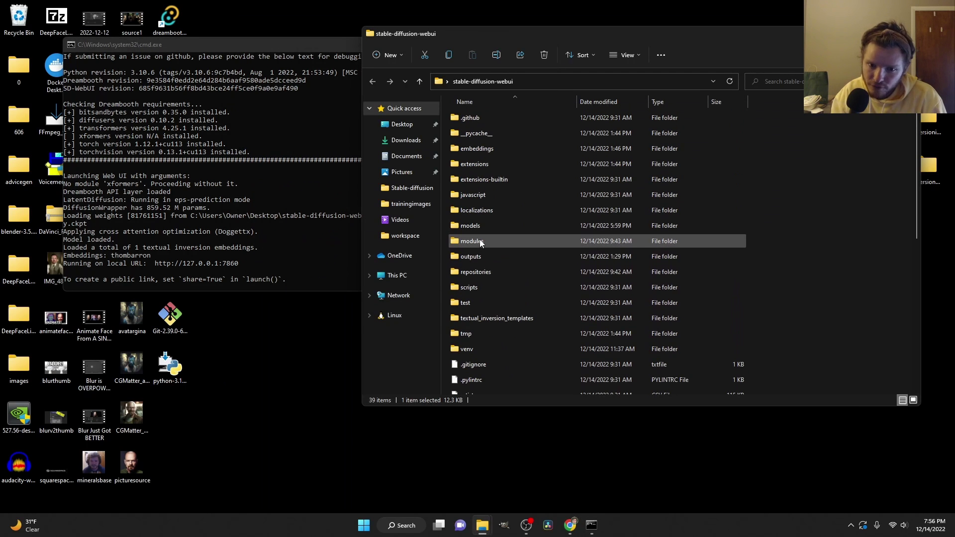
pyautogui.doubleClick(470, 226)
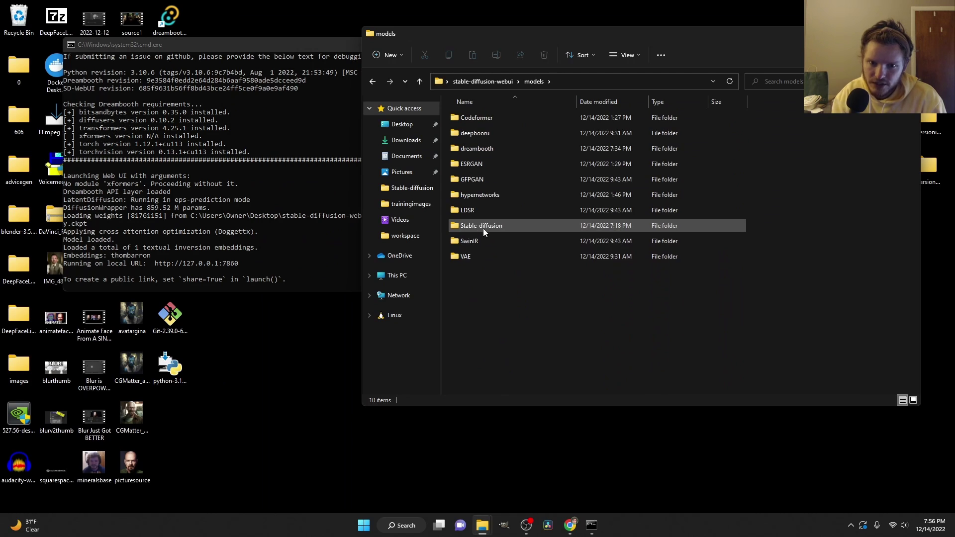
pyautogui.doubleClick(481, 228)
pyautogui.click(475, 119)
pyautogui.click(487, 134)
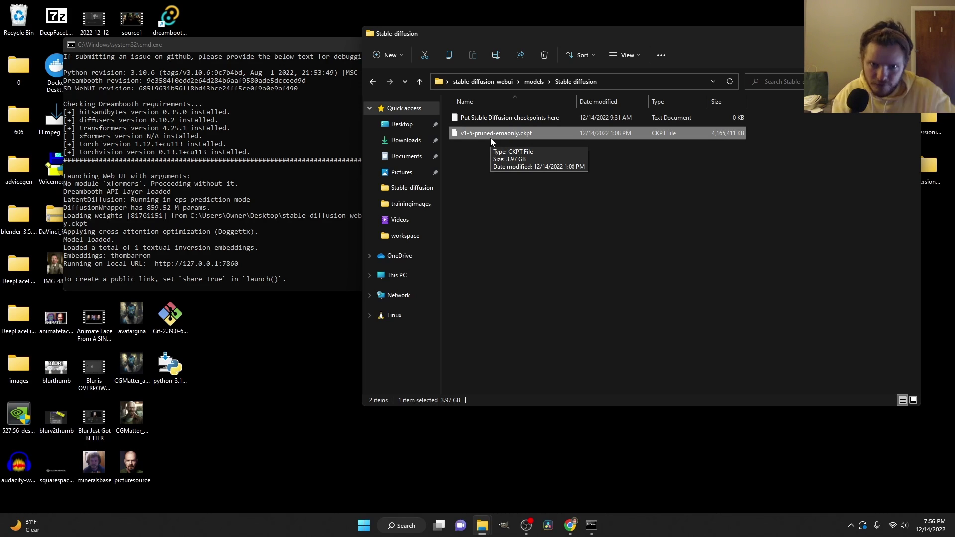
# Step: Return to the README's model.ckpt instruction and open the linked Dependencies wiki page in a separate tab to read the checkpoint section
pyautogui.click(567, 530)
pyautogui.click(315, 27)
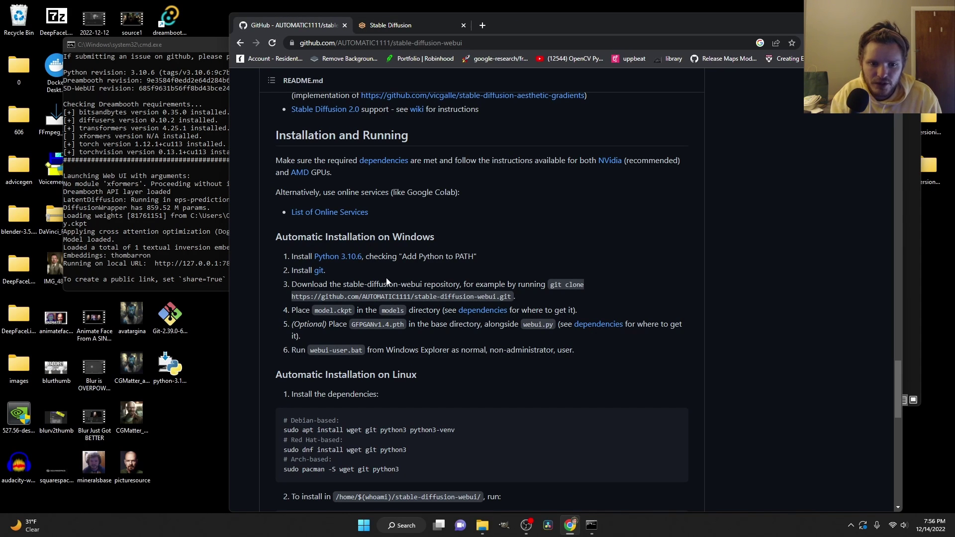
pyautogui.moveTo(315, 314); pyautogui.dragTo(352, 310)
pyautogui.click(353, 310)
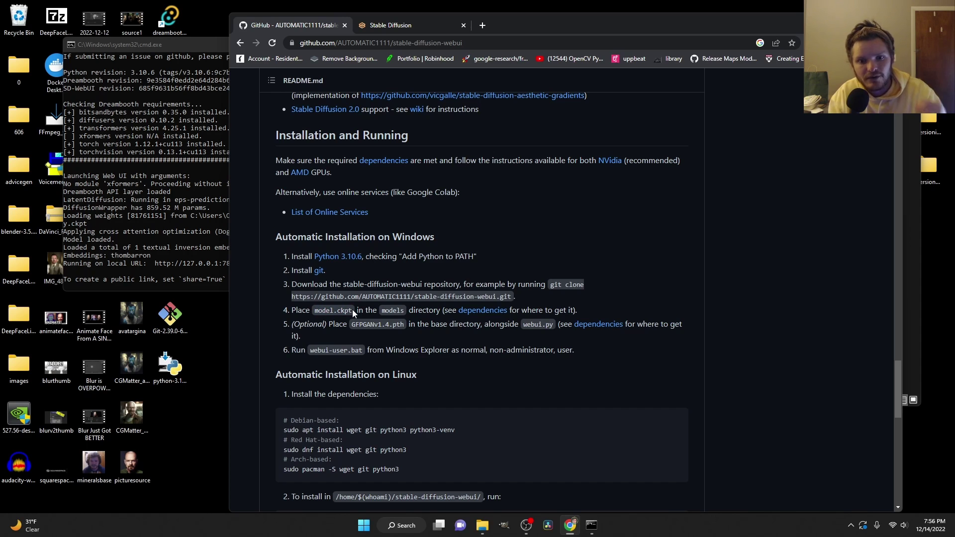
pyautogui.moveTo(566, 18); pyautogui.dragTo(524, 21)
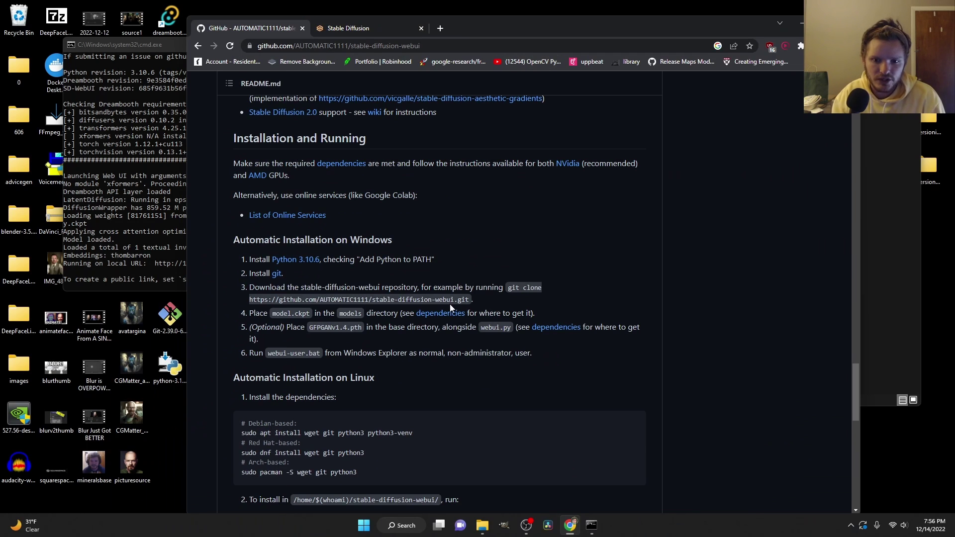
pyautogui.middleClick(388, 98)
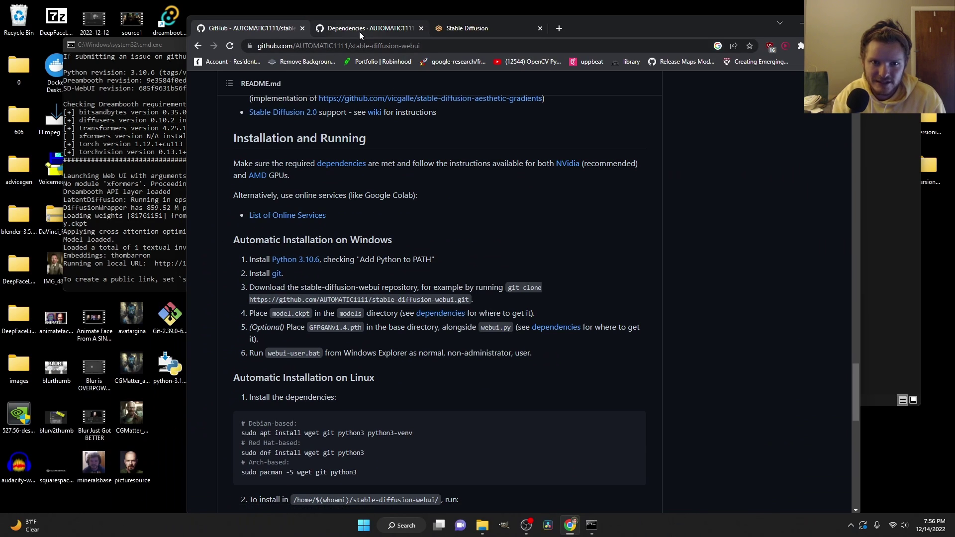
pyautogui.click(359, 31)
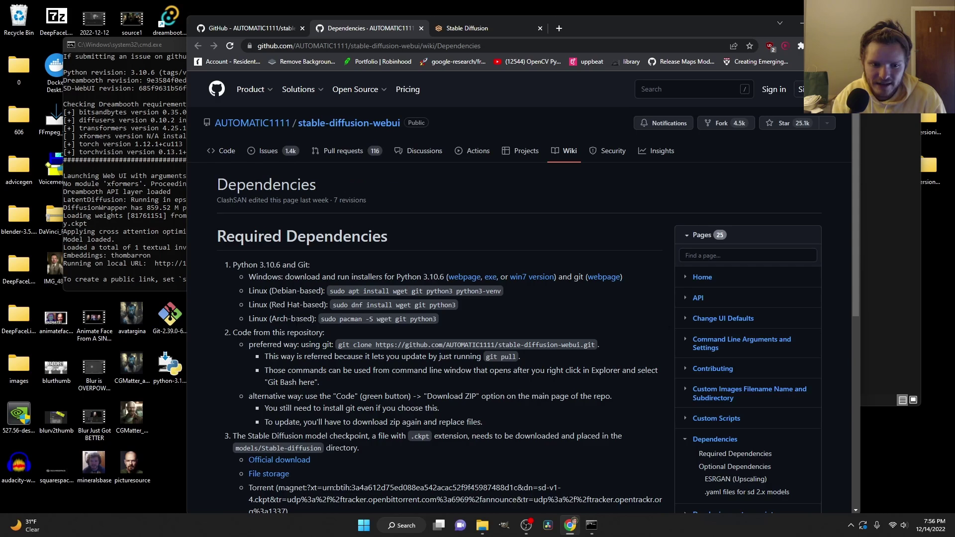
pyautogui.scroll(-1, 351, 387)
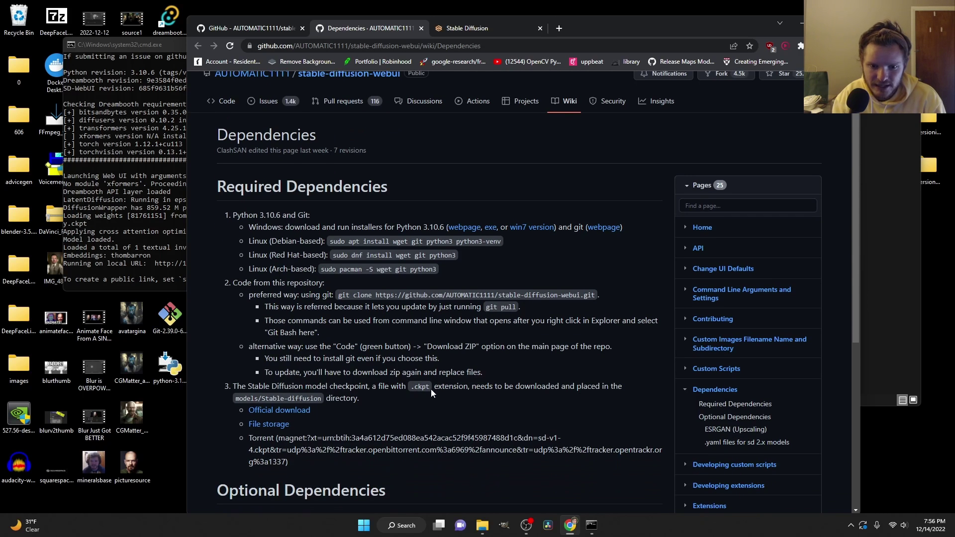
# Step: Follow the checkpoint's official download link to Hugging Face, view the sd-v1-4.ckpt file page, and return to the repository's file list
pyautogui.click(279, 411)
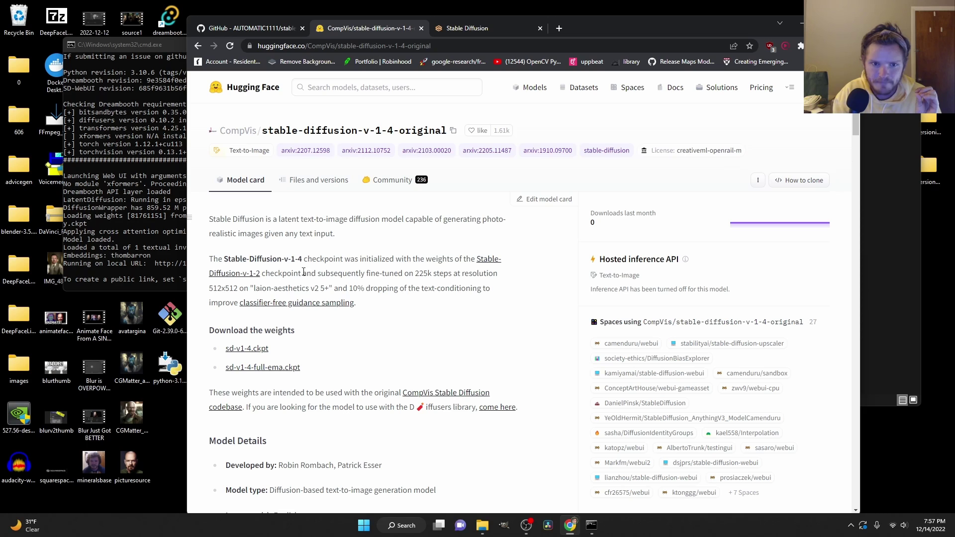
pyautogui.click(300, 179)
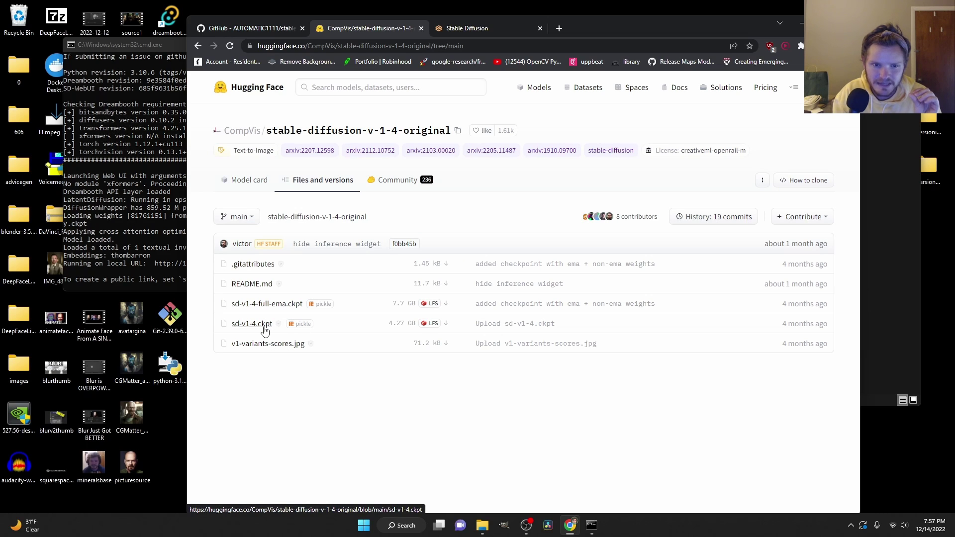
pyautogui.click(263, 326)
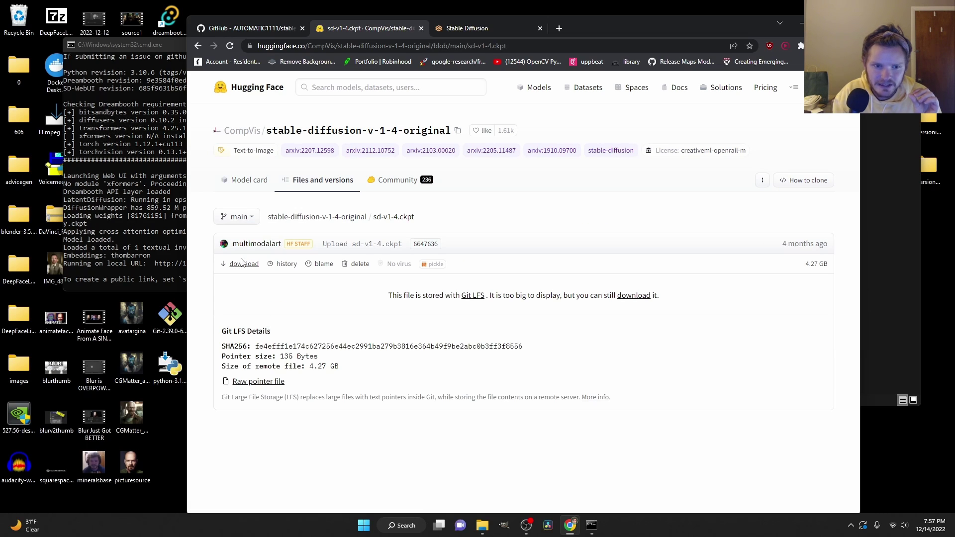
pyautogui.click(198, 45)
# Step: Bring the Stable-diffusion models folder back to the front and select v1-5-pruned-emaonly.ckpt
pyautogui.click(897, 166)
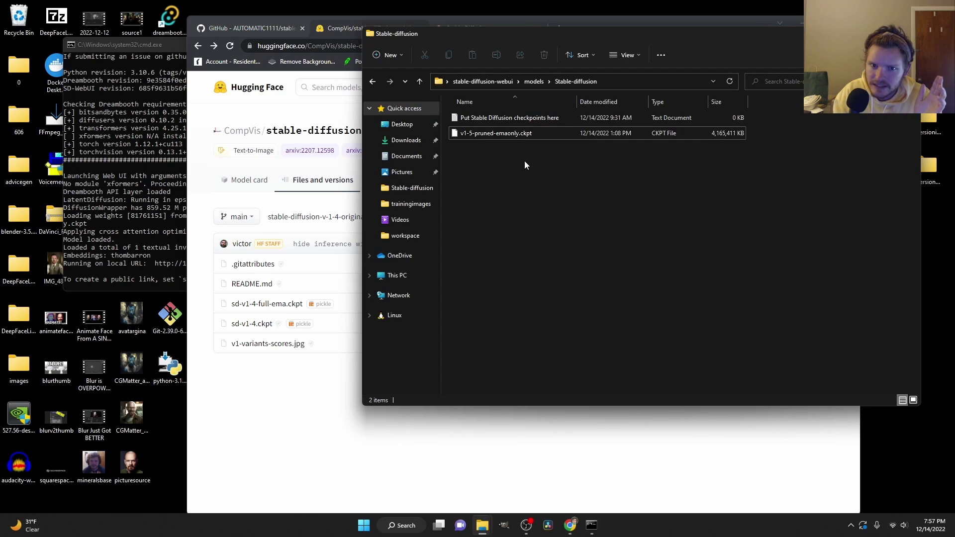
pyautogui.click(496, 136)
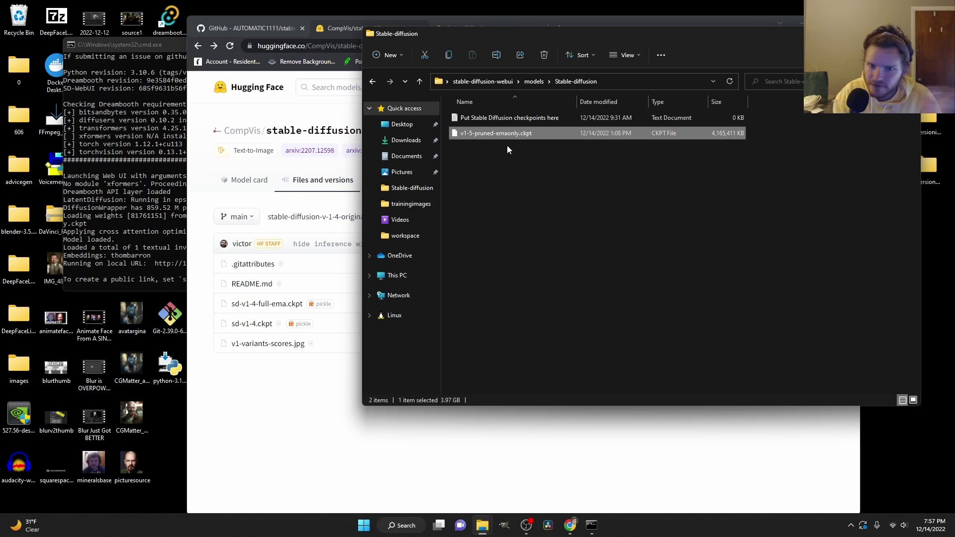
pyautogui.moveTo(578, 133); pyautogui.dragTo(553, 159)
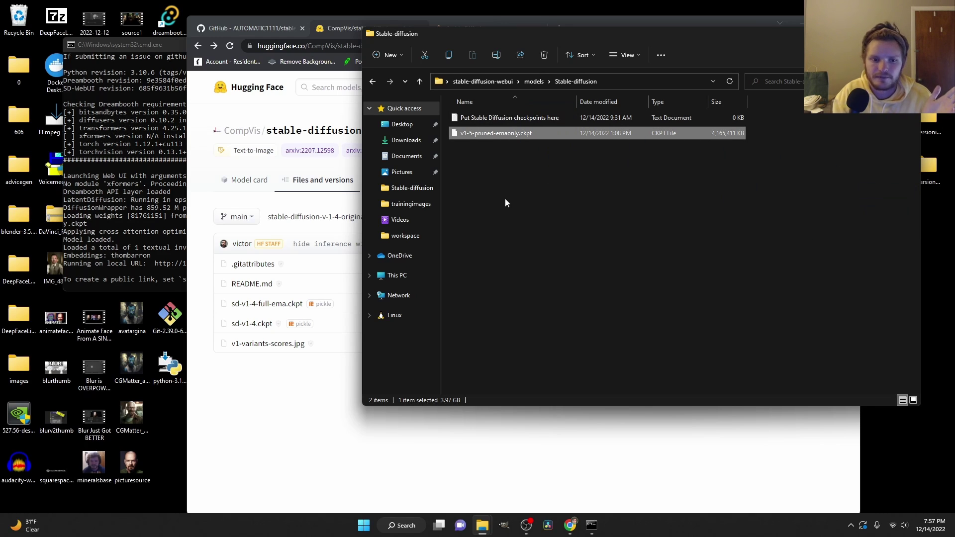
# Step: Review the Hugging Face file list alongside the Stable-diffusion models folder, and close the Hugging Face page
pyautogui.click(345, 396)
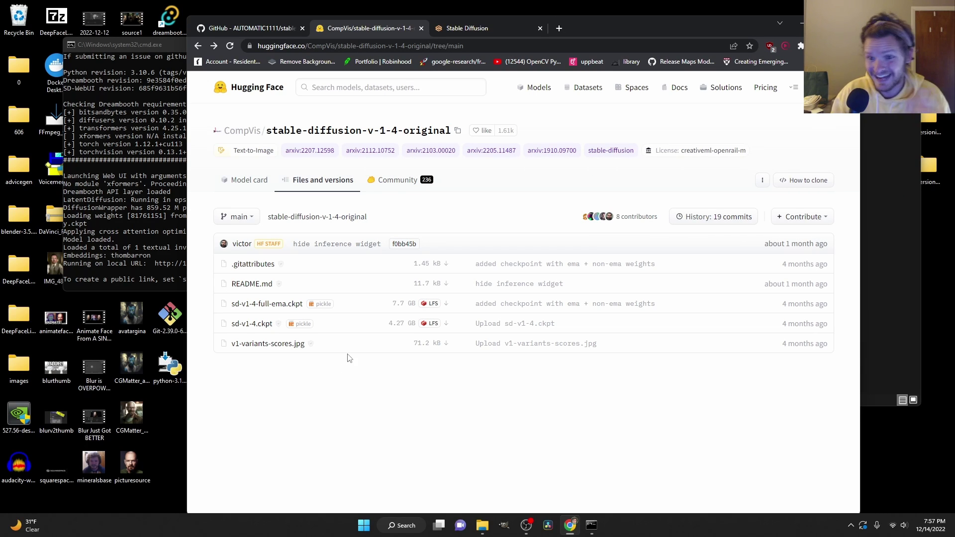
pyautogui.click(894, 294)
pyautogui.moveTo(527, 247); pyautogui.dragTo(476, 181)
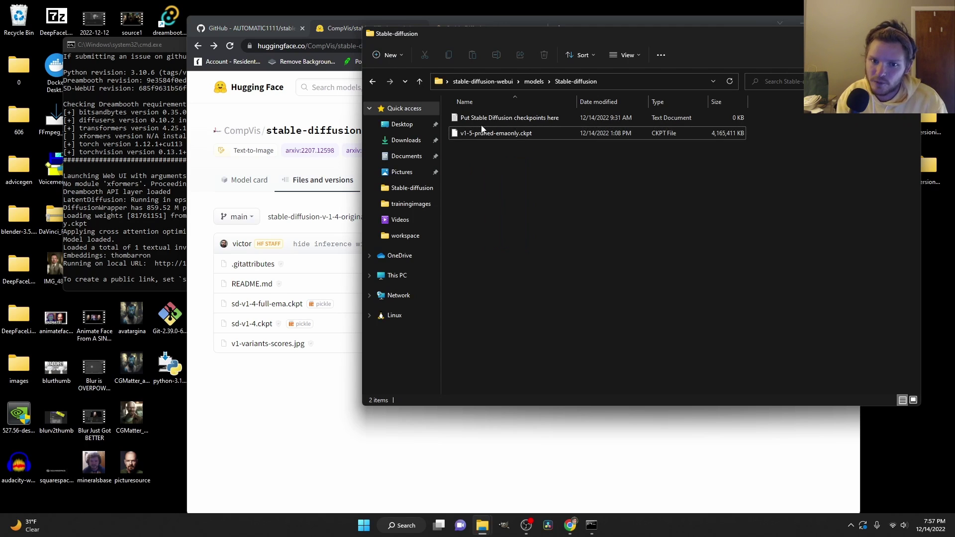
pyautogui.click(311, 409)
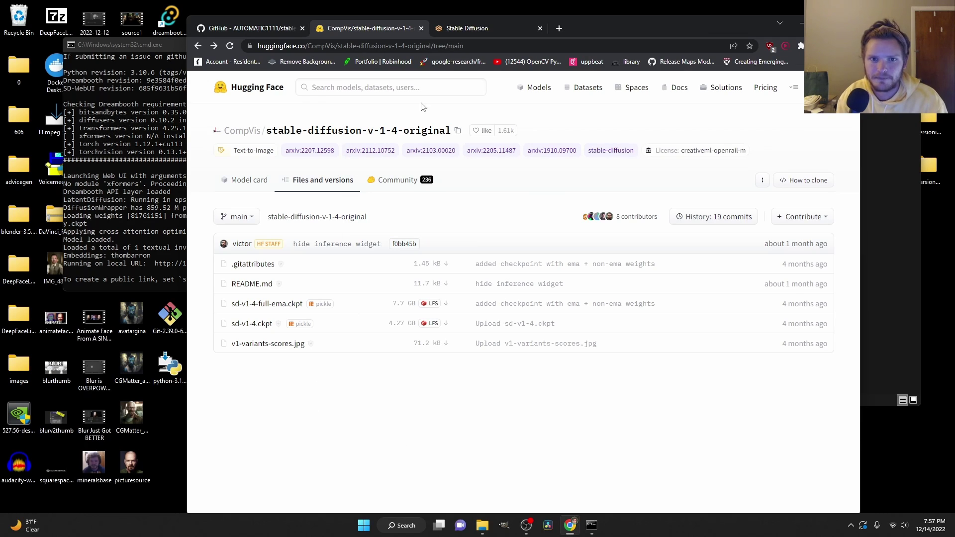
pyautogui.click(420, 29)
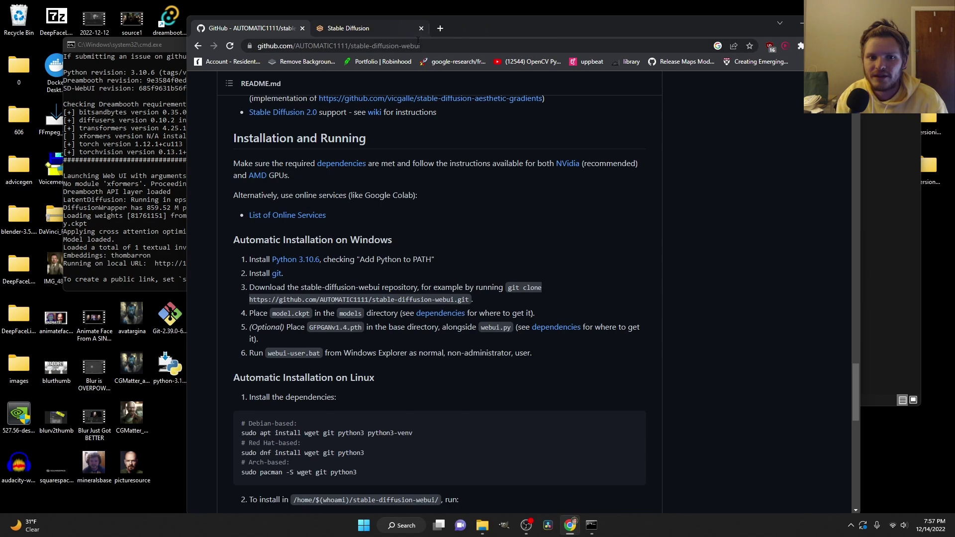
# Step: Return to the Stable Diffusion web UI, reposition its browser window, and choose v1-5-pruned-emaonly.ckpt as the checkpoint
pyautogui.click(390, 31)
pyautogui.moveTo(498, 31); pyautogui.dragTo(364, 40)
pyautogui.click(221, 101)
pyautogui.click(219, 103)
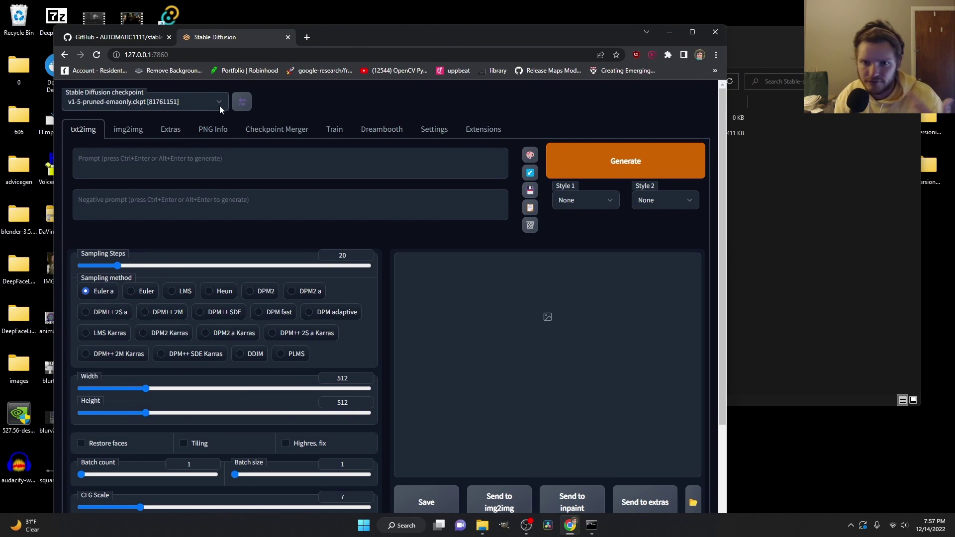
pyautogui.click(141, 106)
pyautogui.click(133, 119)
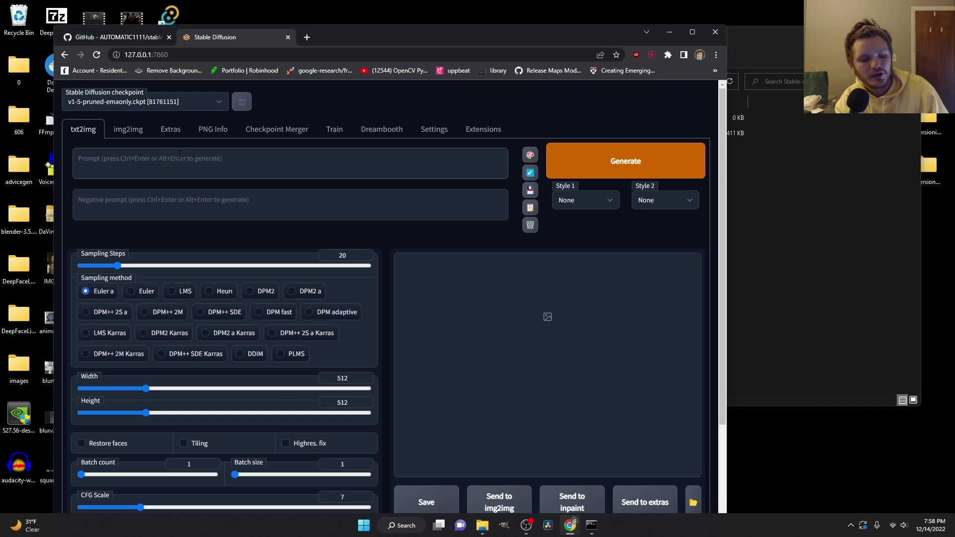
# Step: Generate a txt2img image from the prompt "we did the tutorial" and open the result in the larger preview
pyautogui.write('we did the tutorial')
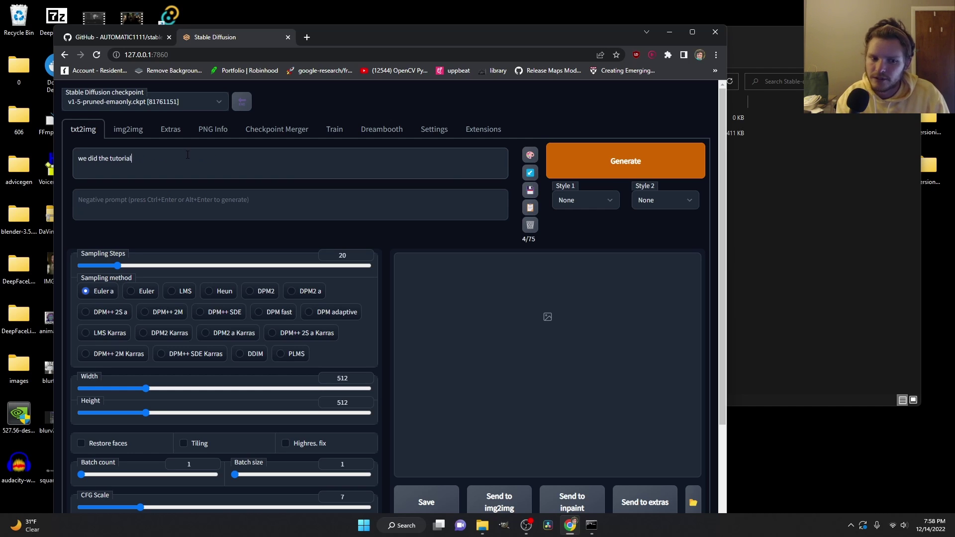
pyautogui.click(611, 175)
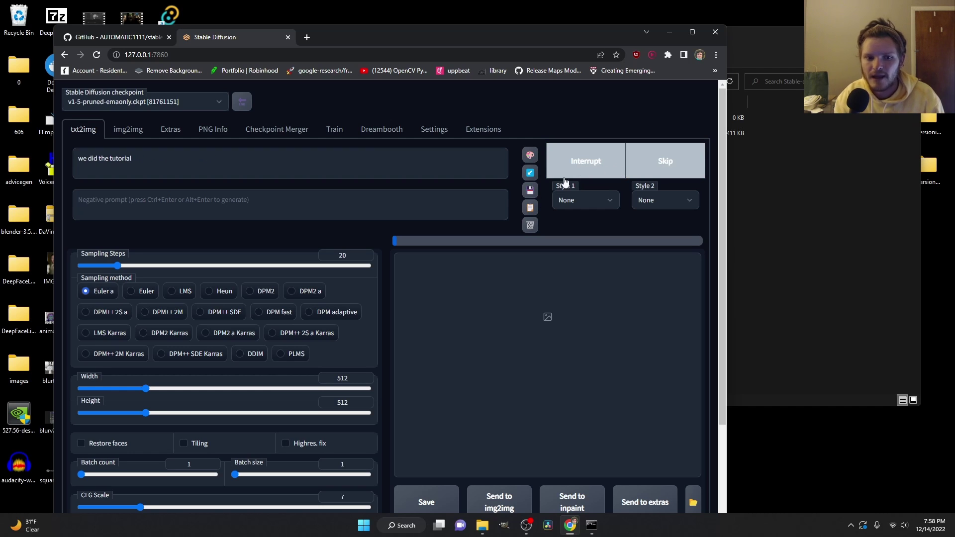
pyautogui.scroll(-1, 378, 298)
pyautogui.scroll(1, 214, 334)
pyautogui.scroll(-1, 218, 320)
pyautogui.scroll(1, 219, 316)
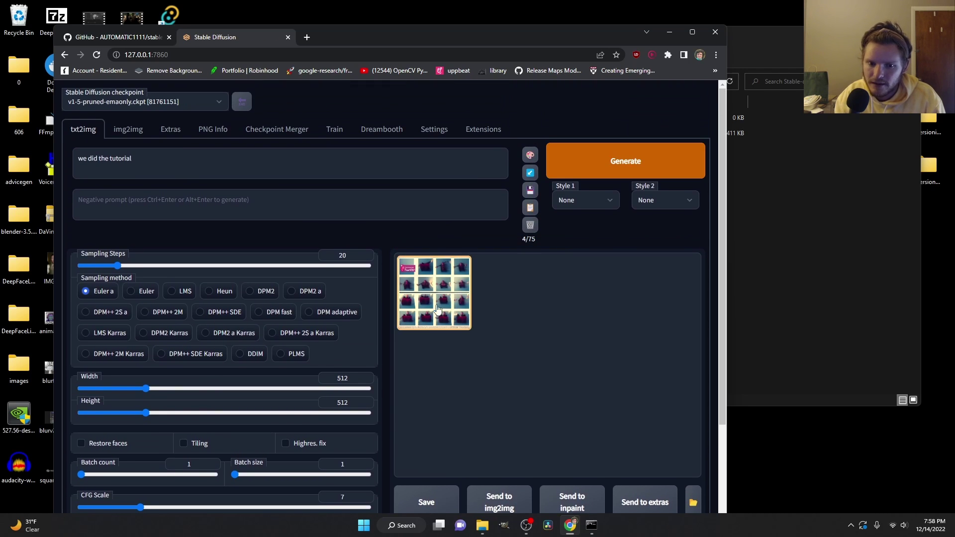
pyautogui.click(437, 309)
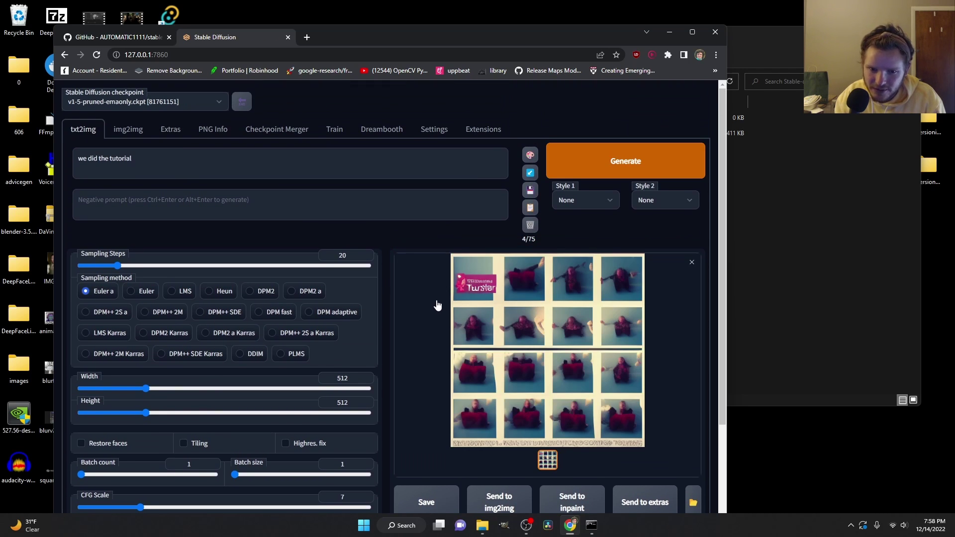
# Step: Replace the prompt with "person doing a jumping jack" and generate a new image
pyautogui.tripleClick(243, 178)
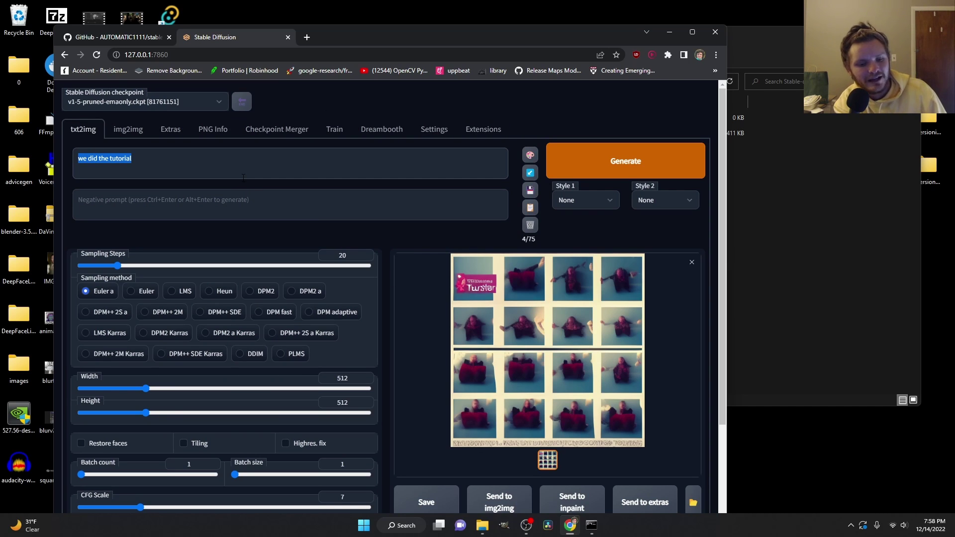
pyautogui.write('person ')
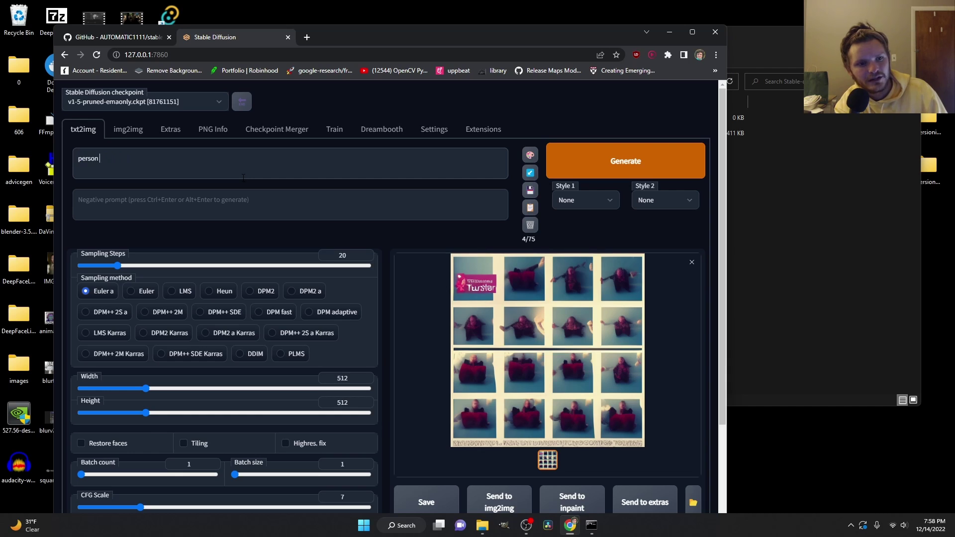
pyautogui.write('doing a jump')
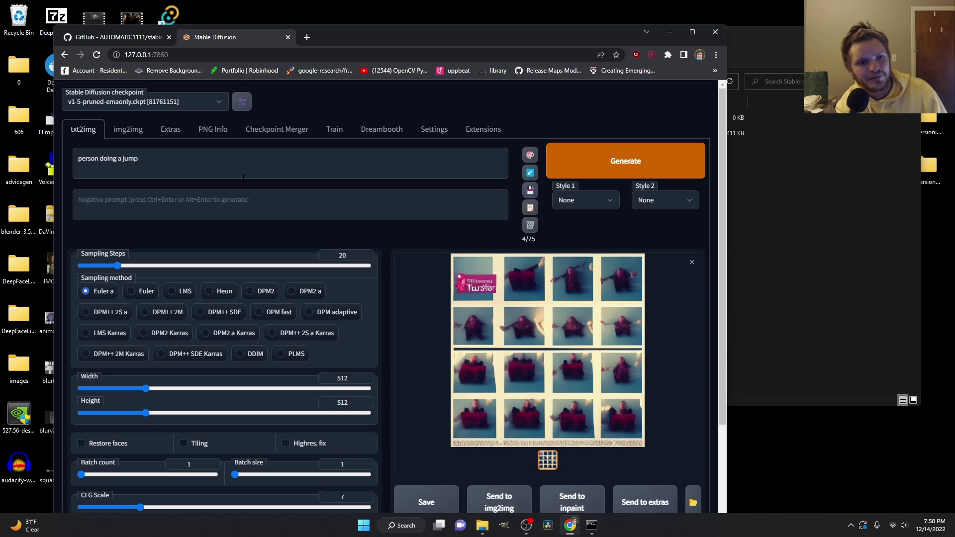
pyautogui.write('ing jack')
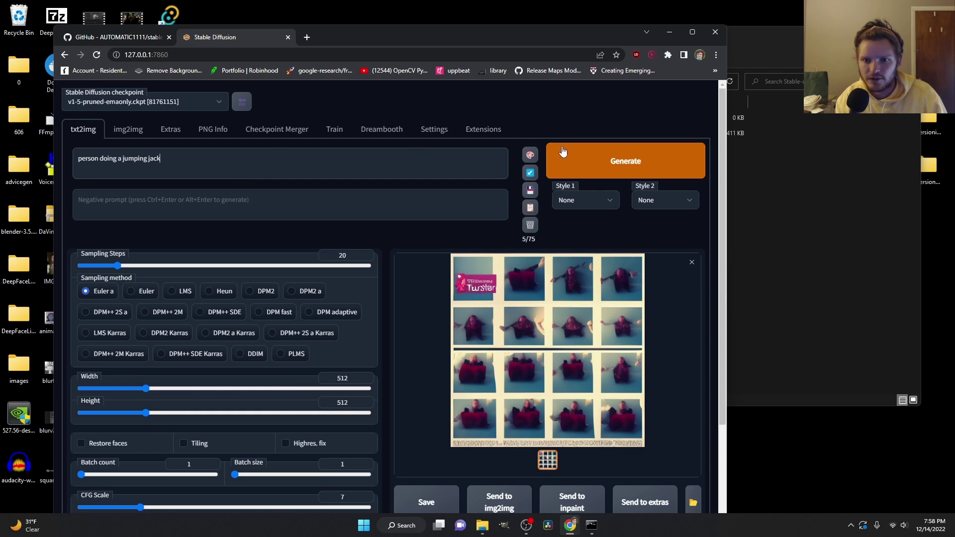
pyautogui.click(564, 153)
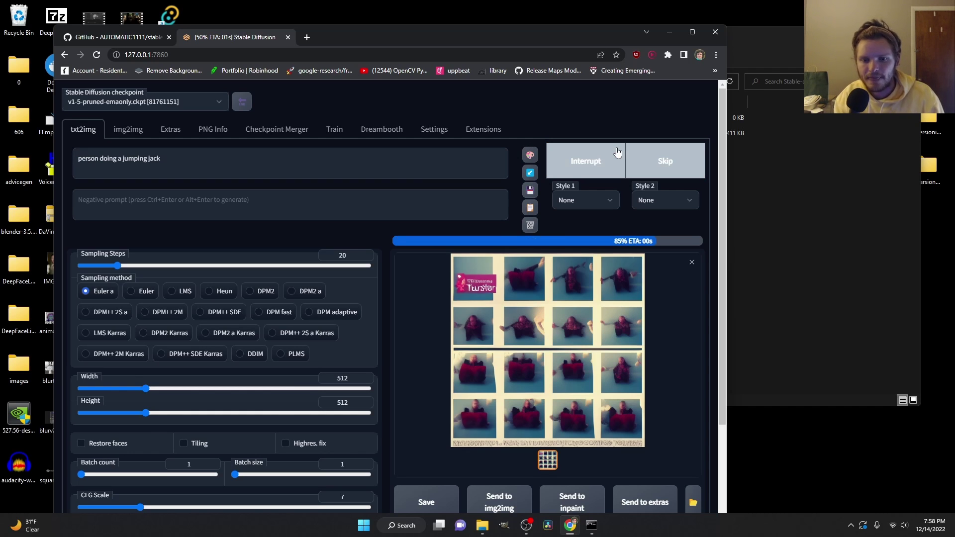